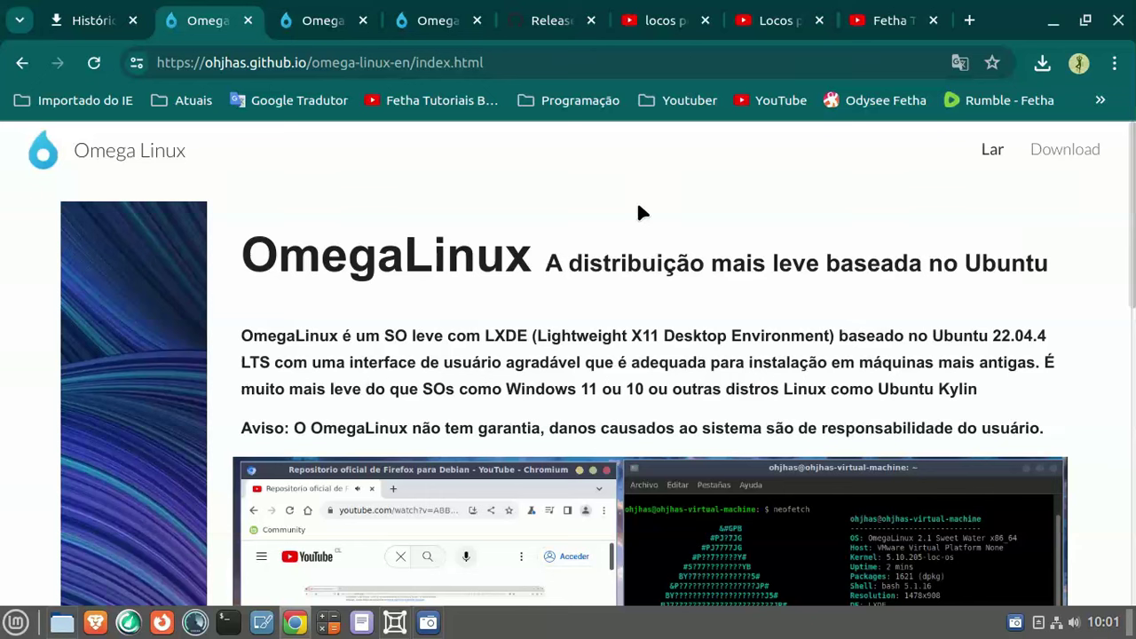
Read the Portuguese OmegaLinux home page and look at the Locos por Linux YouTube channel.
{"action": "scroll", "coordinate": [642, 213], "scroll_direction": "down", "scroll_amount": 3}
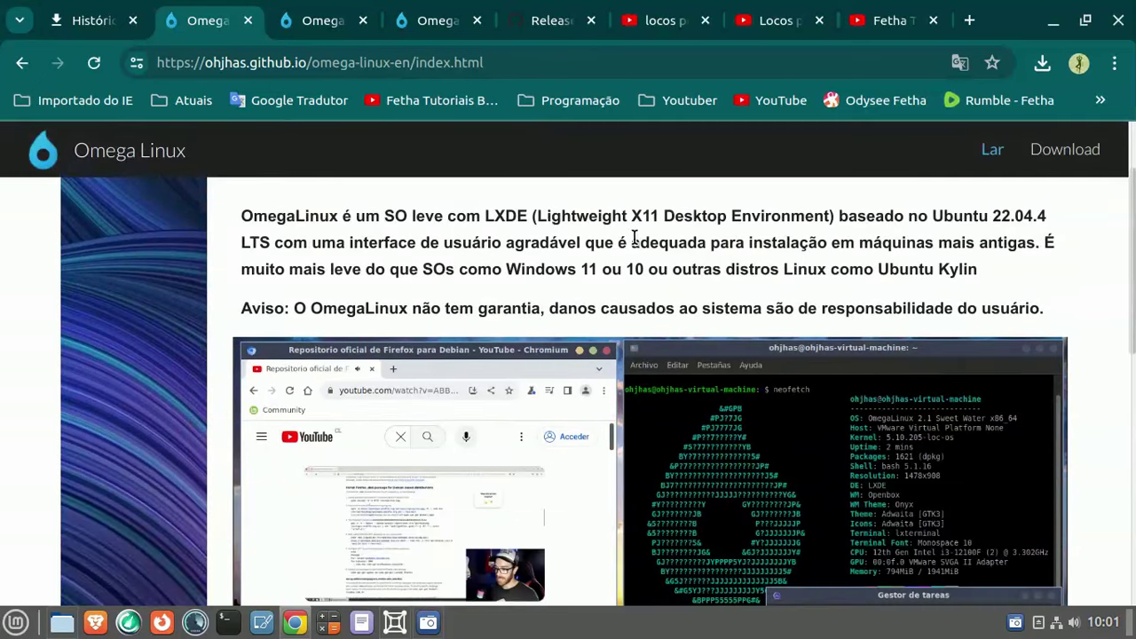
{"action": "scroll", "coordinate": [1022, 298], "scroll_direction": "down", "scroll_amount": 3}
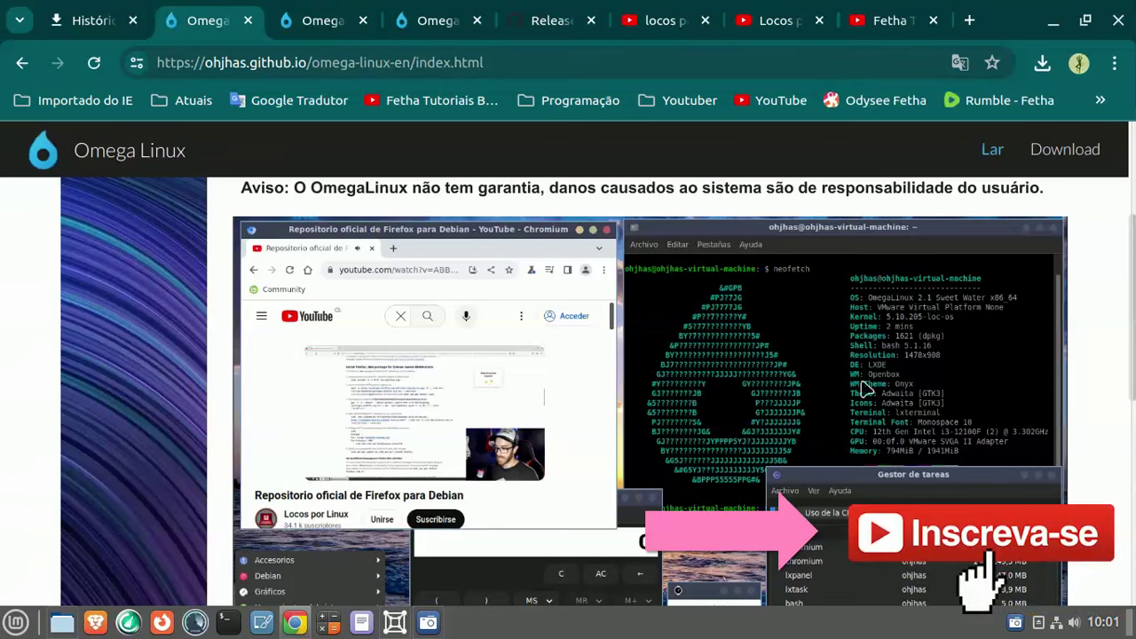
{"action": "left_click", "coordinate": [662, 20]}
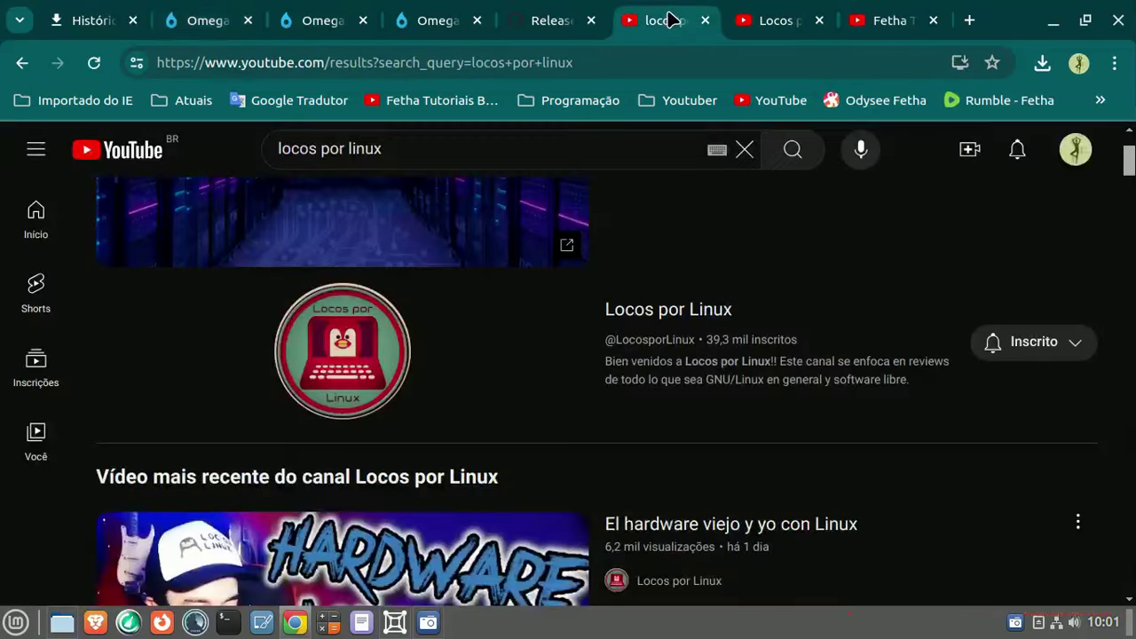
{"action": "left_click", "coordinate": [766, 22]}
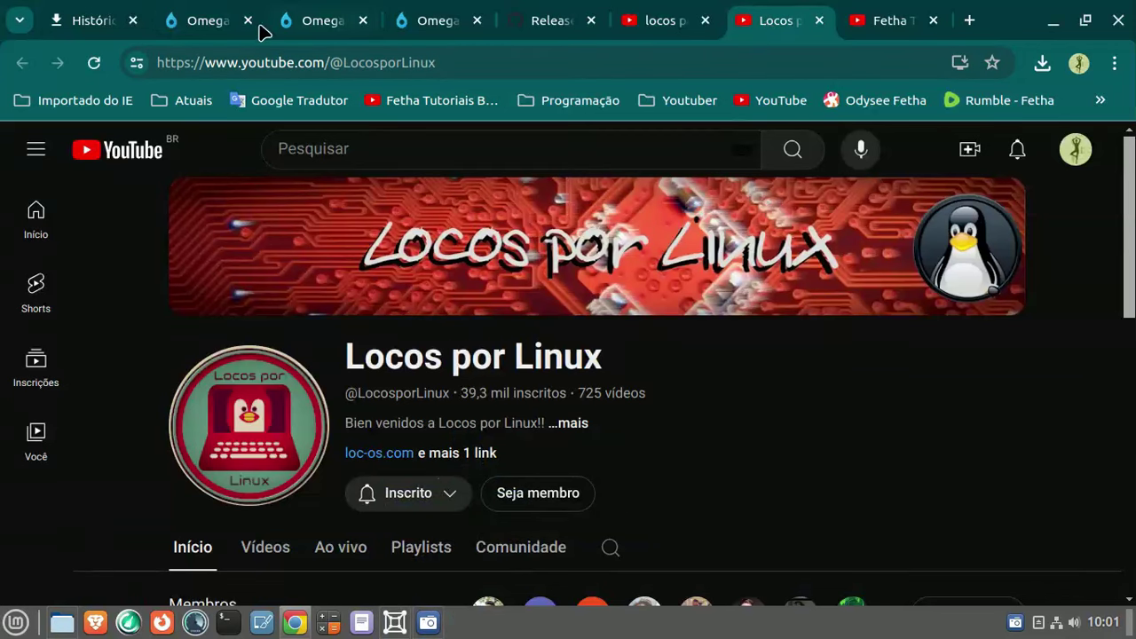
Compare the language versions of the OmegaLinux home page and examine the minimum requirements on the Spanish page.
{"action": "left_click", "coordinate": [230, 21]}
{"action": "left_click", "coordinate": [318, 21]}
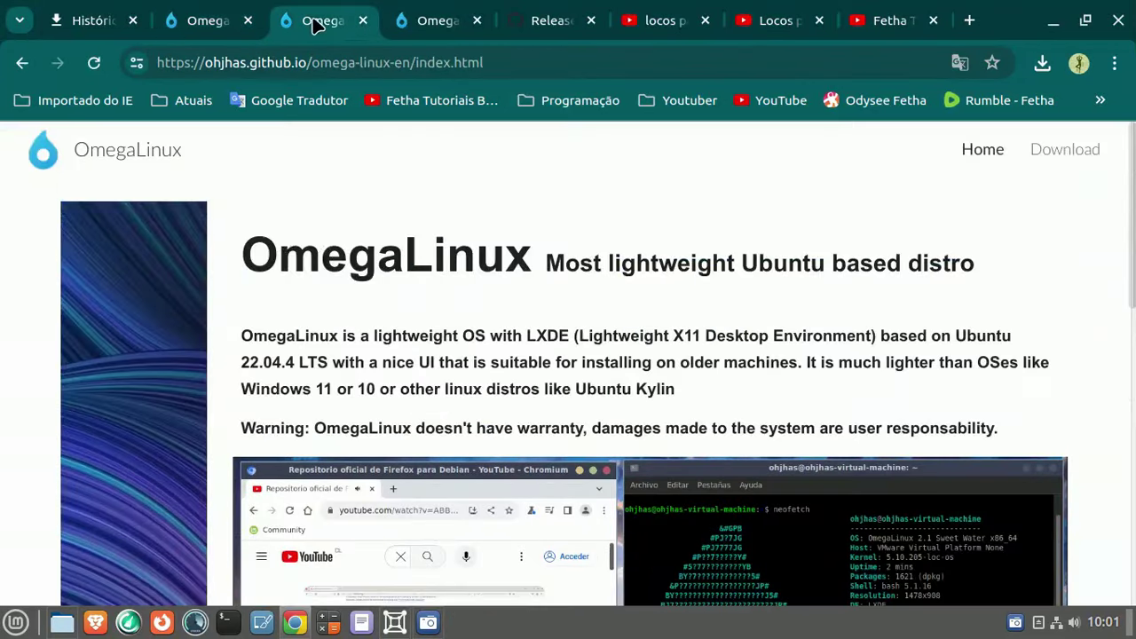
{"action": "left_click", "coordinate": [433, 21]}
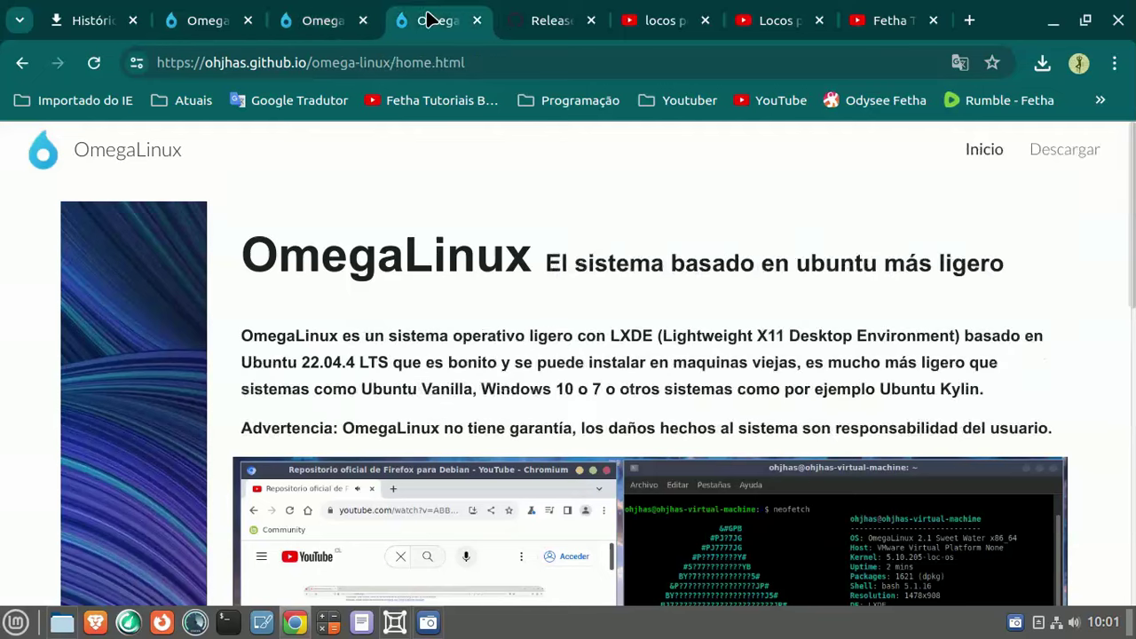
{"action": "scroll", "coordinate": [599, 304], "scroll_direction": "down", "scroll_amount": 10}
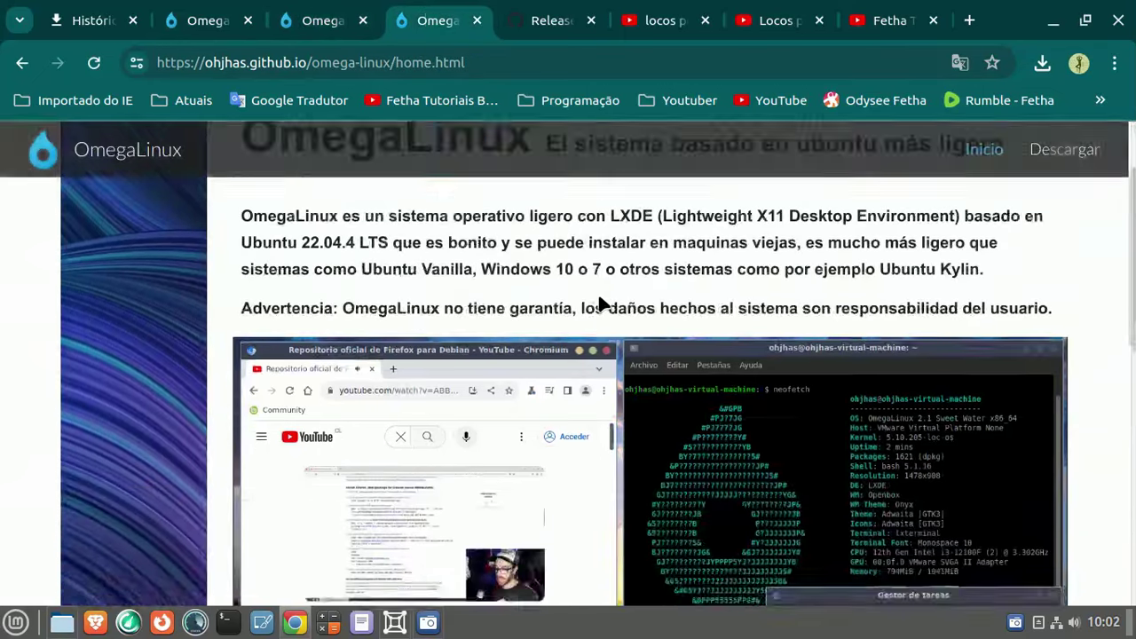
{"action": "scroll", "coordinate": [599, 304], "scroll_direction": "down", "scroll_amount": 1}
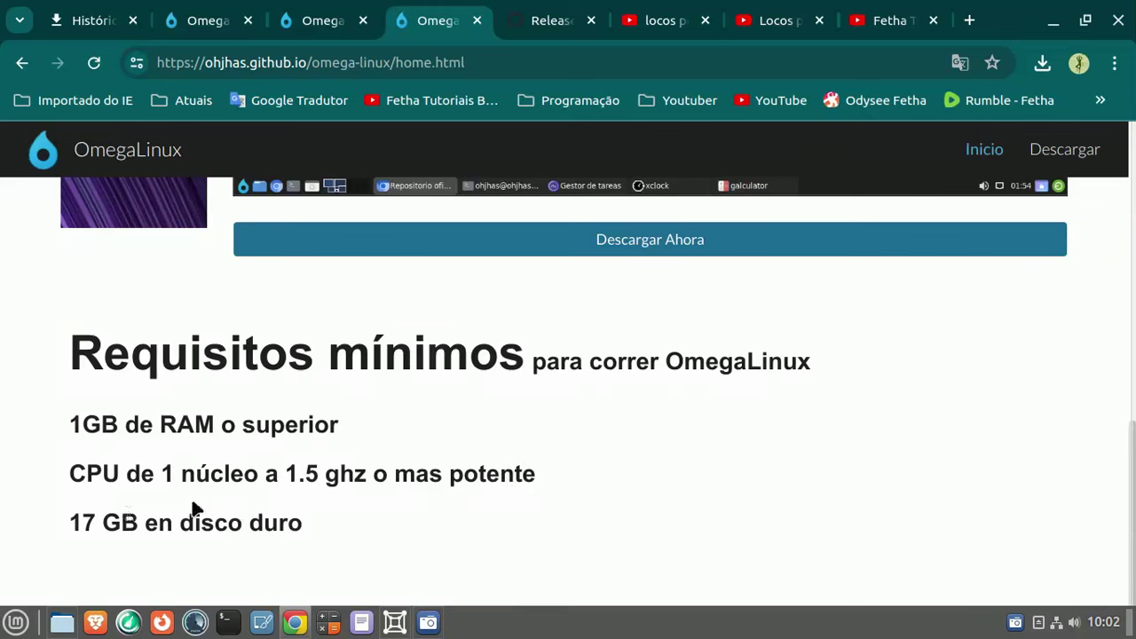
Open the OmegaLinux 2.2 Sweet Water release on GitHub through the Spanish download page and highlight the username in its notes.
{"action": "left_click", "coordinate": [666, 240]}
{"action": "scroll", "coordinate": [670, 286], "scroll_direction": "down", "scroll_amount": 4}
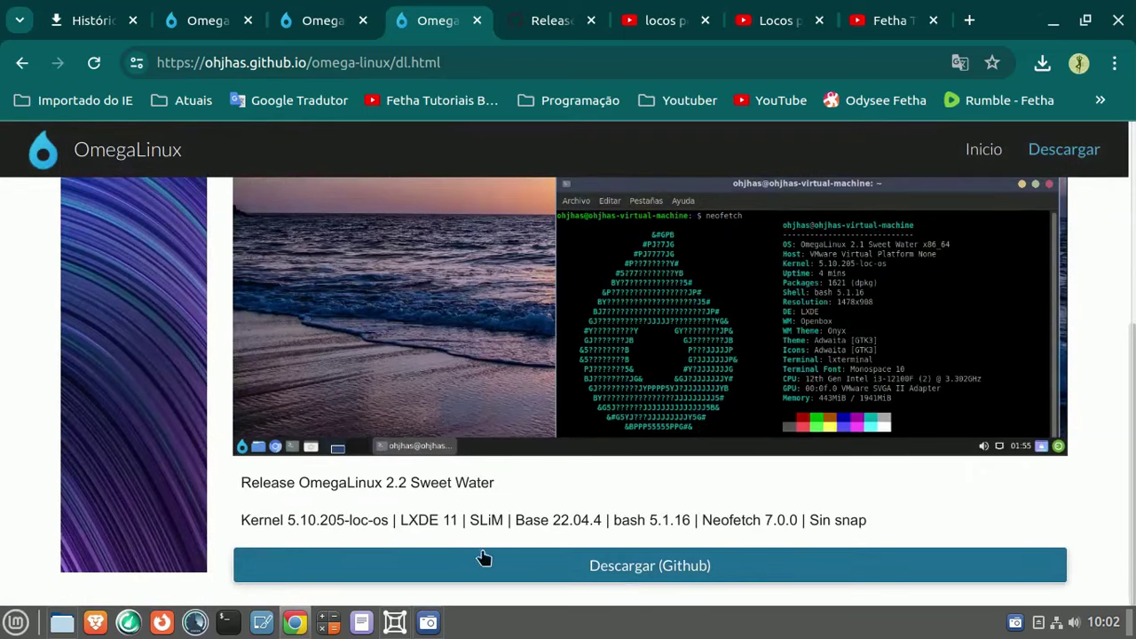
{"action": "left_click", "coordinate": [675, 568]}
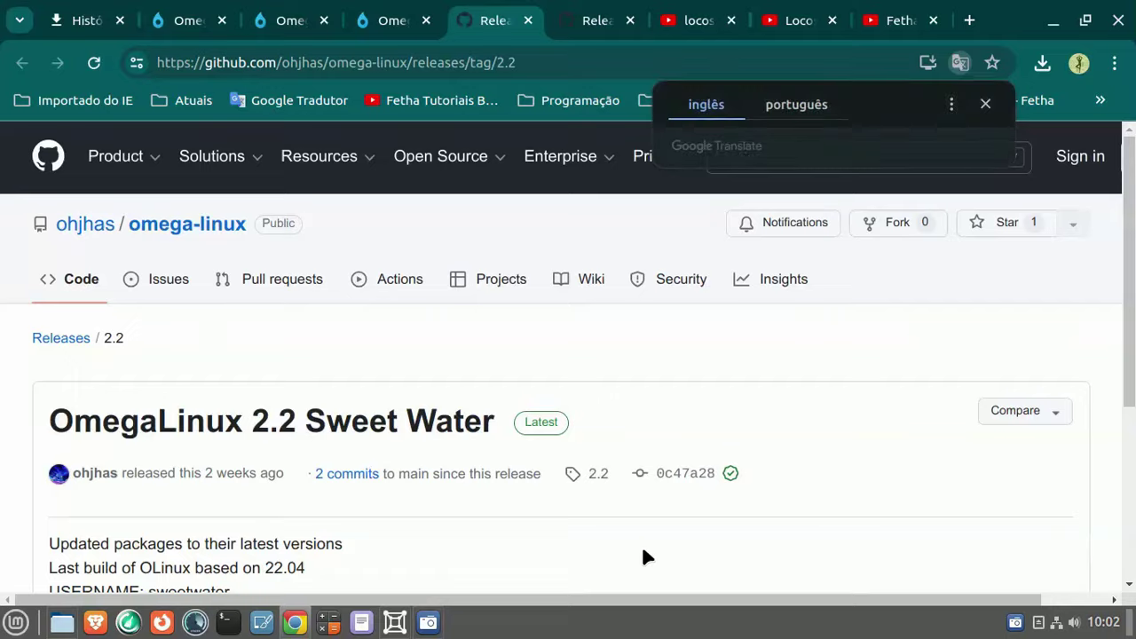
{"action": "scroll", "coordinate": [391, 368], "scroll_direction": "down", "scroll_amount": 3}
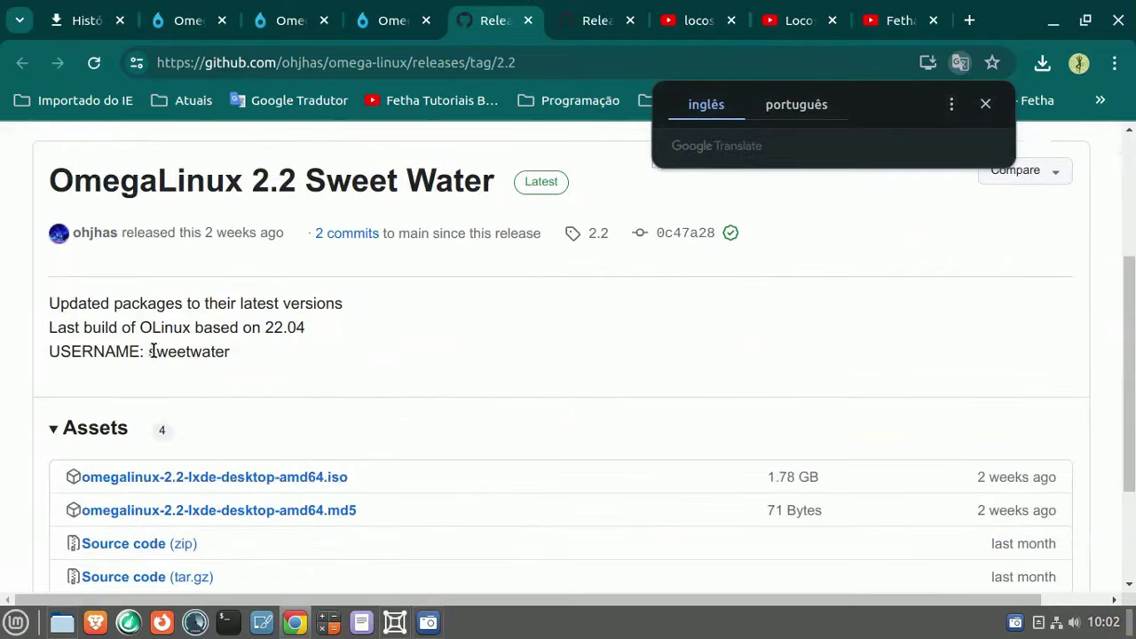
{"action": "left_click_drag", "start_coordinate": [148, 351], "coordinate": [232, 353]}
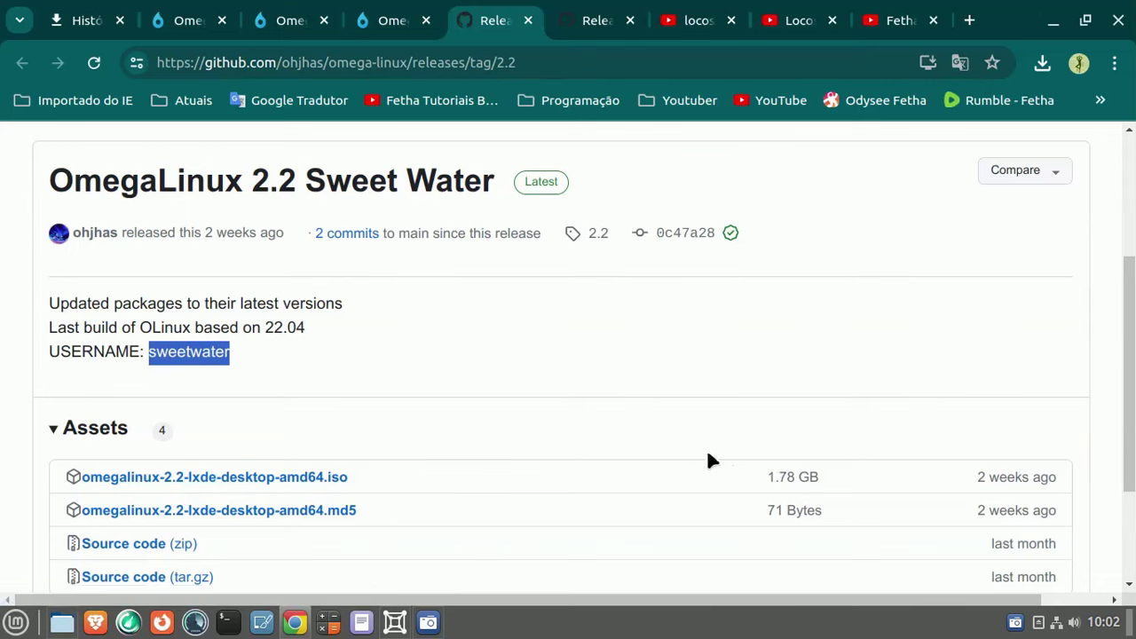
{"action": "scroll", "coordinate": [703, 460], "scroll_direction": "up", "scroll_amount": 3}
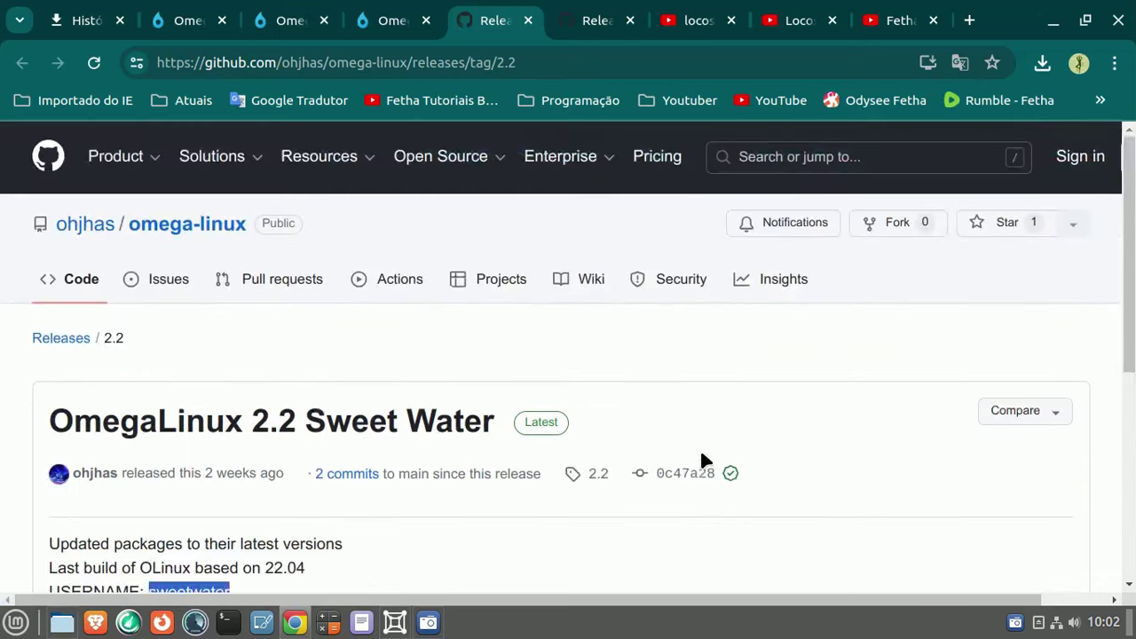
Show the English OmegaLinux home page and its web address.
{"action": "left_click", "coordinate": [293, 19]}
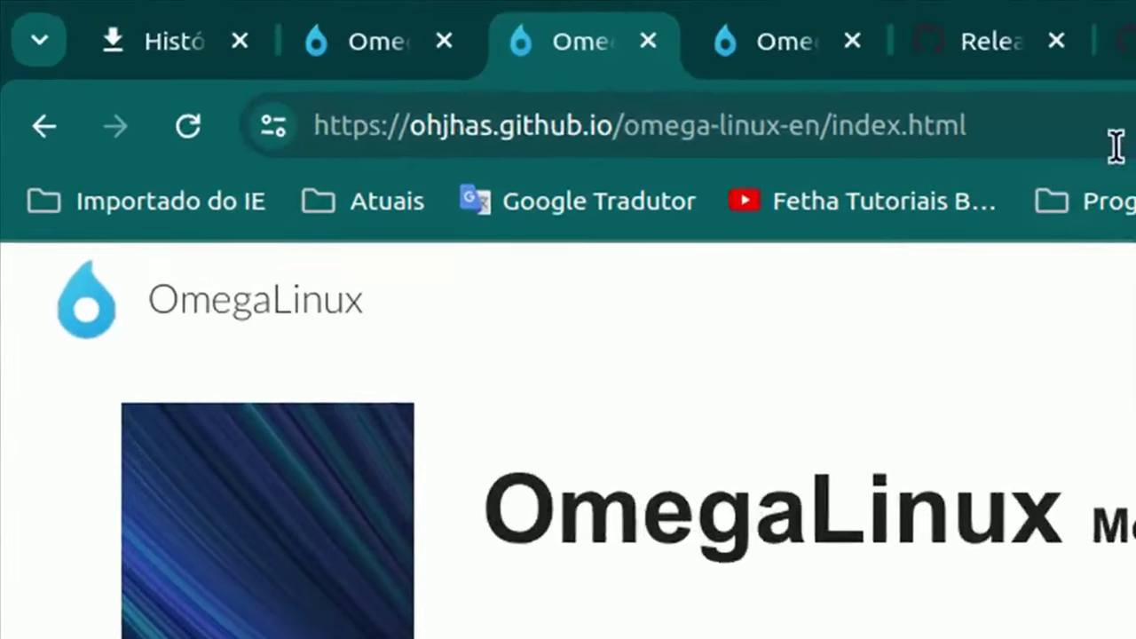
{"action": "left_click", "coordinate": [549, 57]}
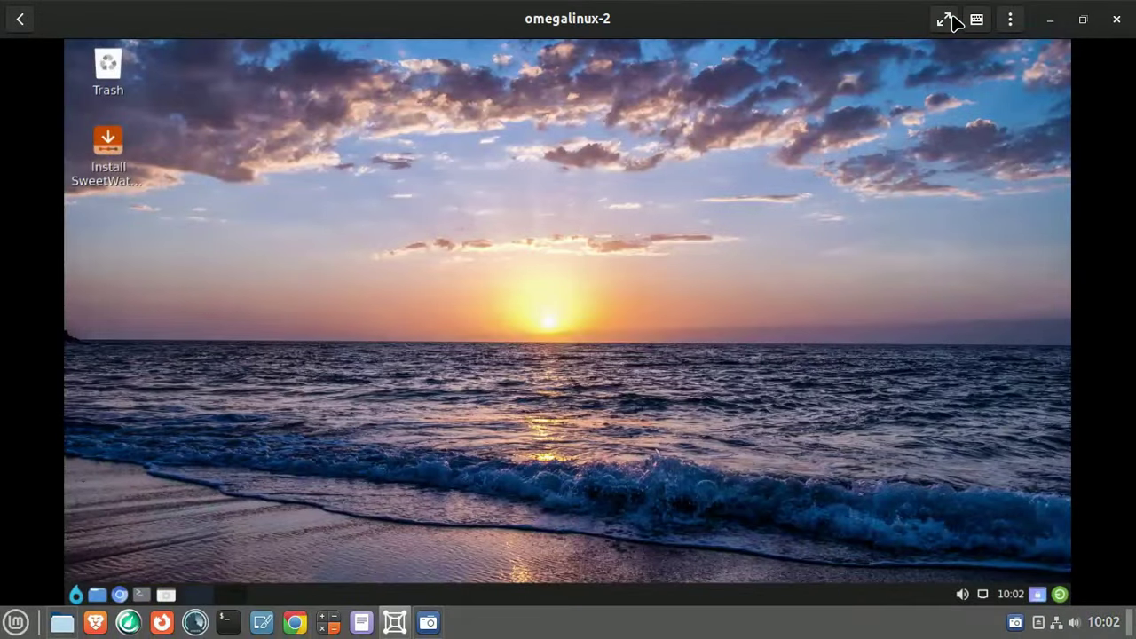
Connect the Realtek 802.11n NIC and USB Disk 2.0 devices to the omegalinux-2 virtual machine through its preferences.
{"action": "left_click", "coordinate": [1011, 19]}
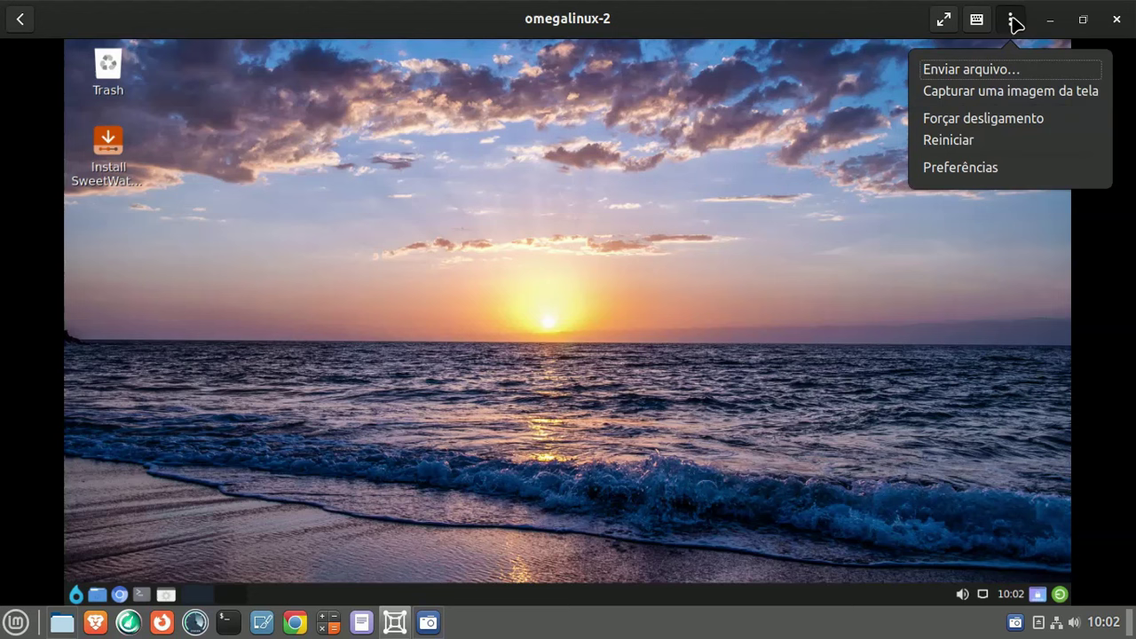
{"action": "left_click", "coordinate": [985, 168]}
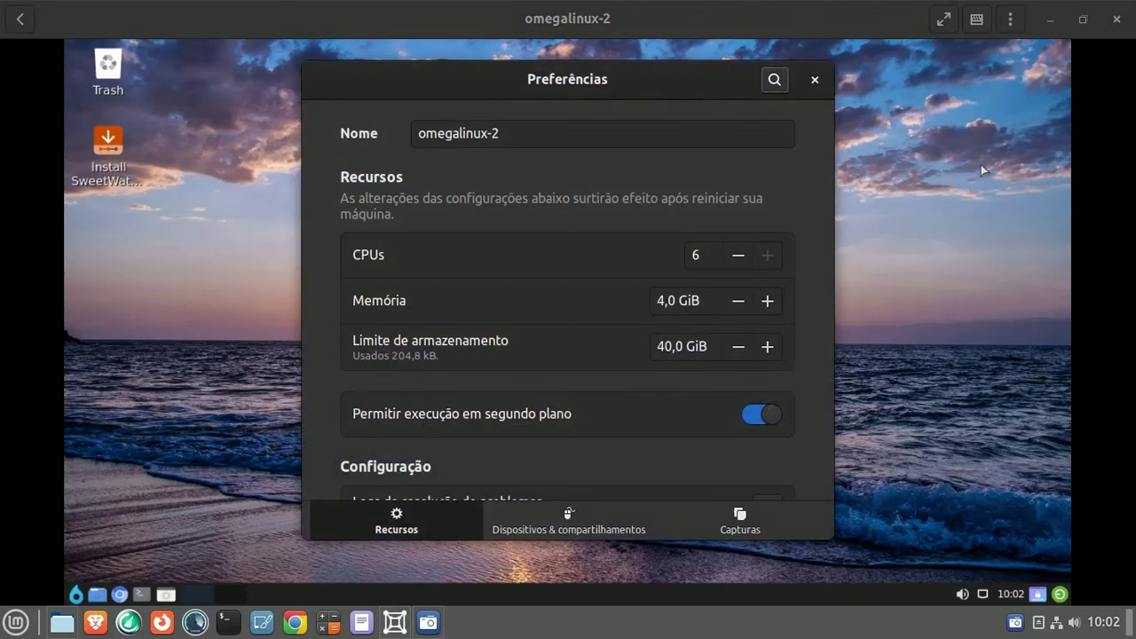
{"action": "left_click", "coordinate": [568, 515]}
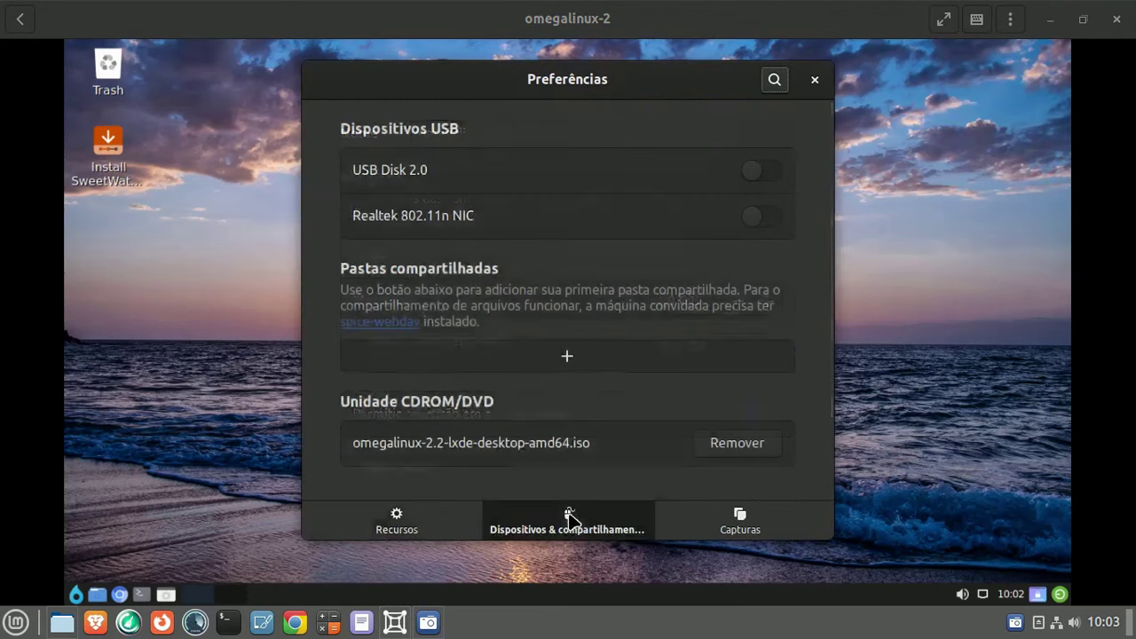
{"action": "left_click", "coordinate": [764, 218]}
{"action": "left_click", "coordinate": [767, 173]}
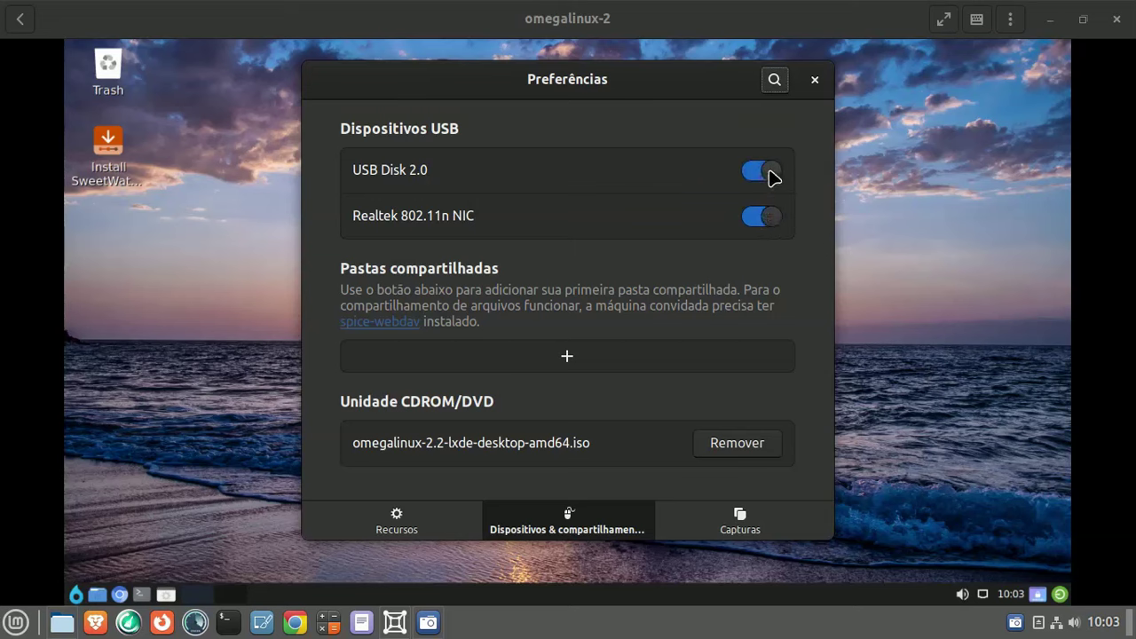
{"action": "left_click", "coordinate": [815, 80]}
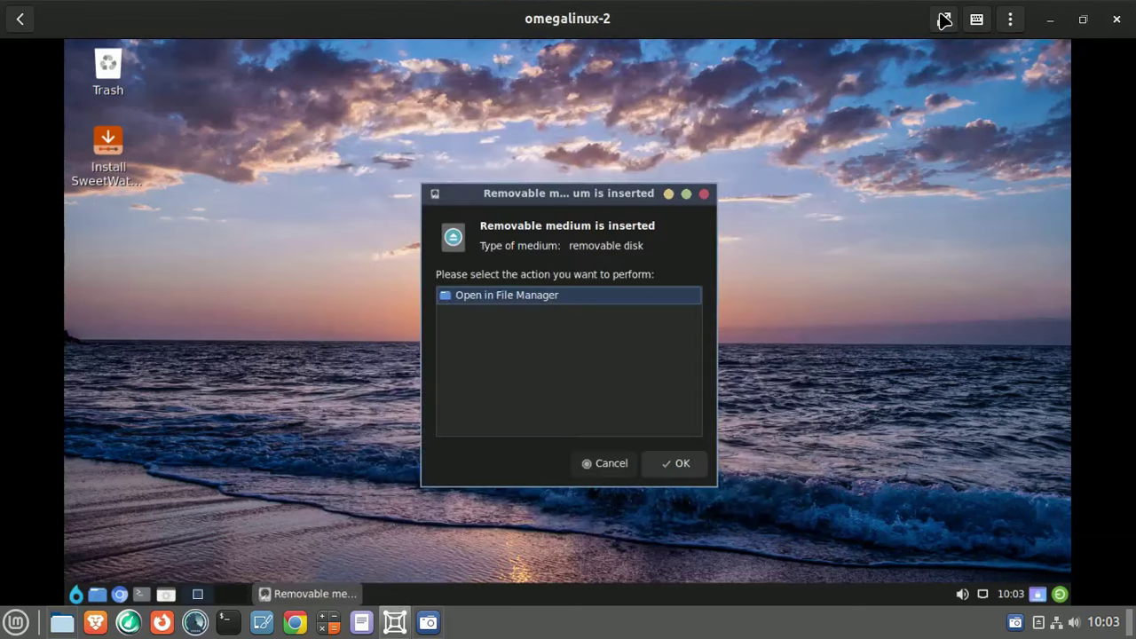
Dismiss the removable medium prompt and display the virtual machine in full screen.
{"action": "left_click", "coordinate": [604, 463]}
{"action": "left_click", "coordinate": [943, 19]}
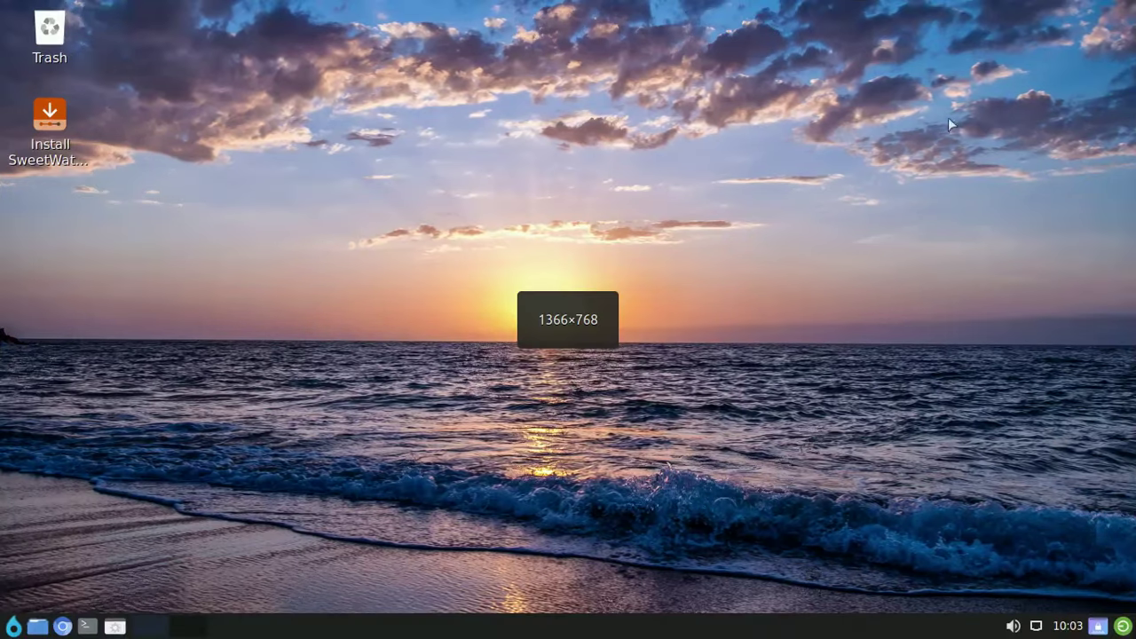
Enable Wi-Fi in the guest system and check the list of available wireless networks.
{"action": "left_click", "coordinate": [1038, 626]}
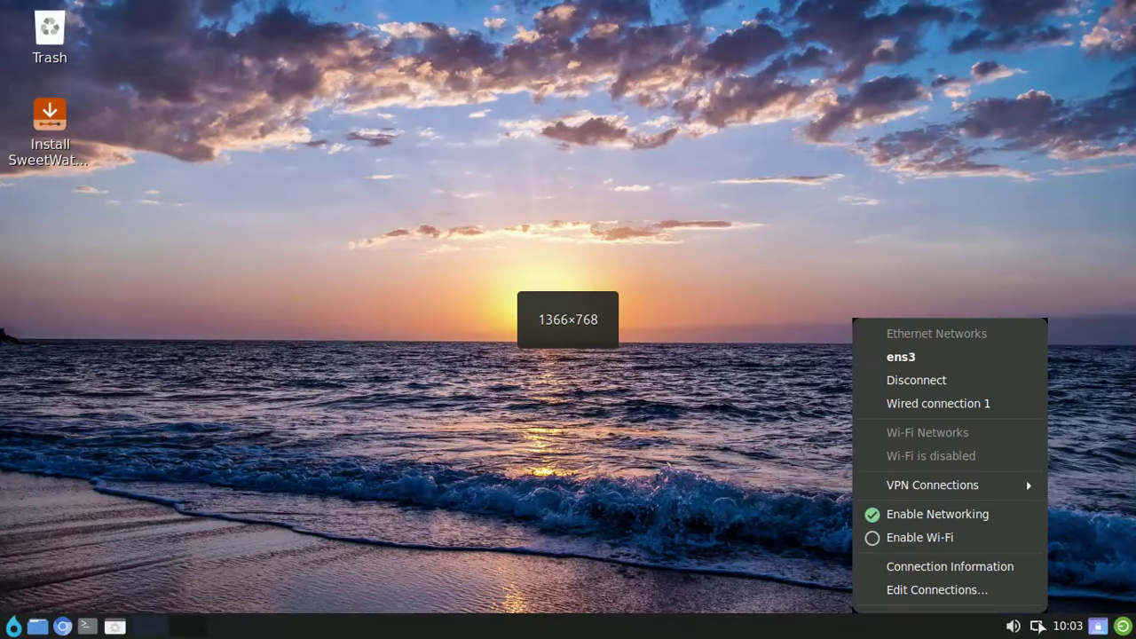
{"action": "mouse_move", "coordinate": [970, 481]}
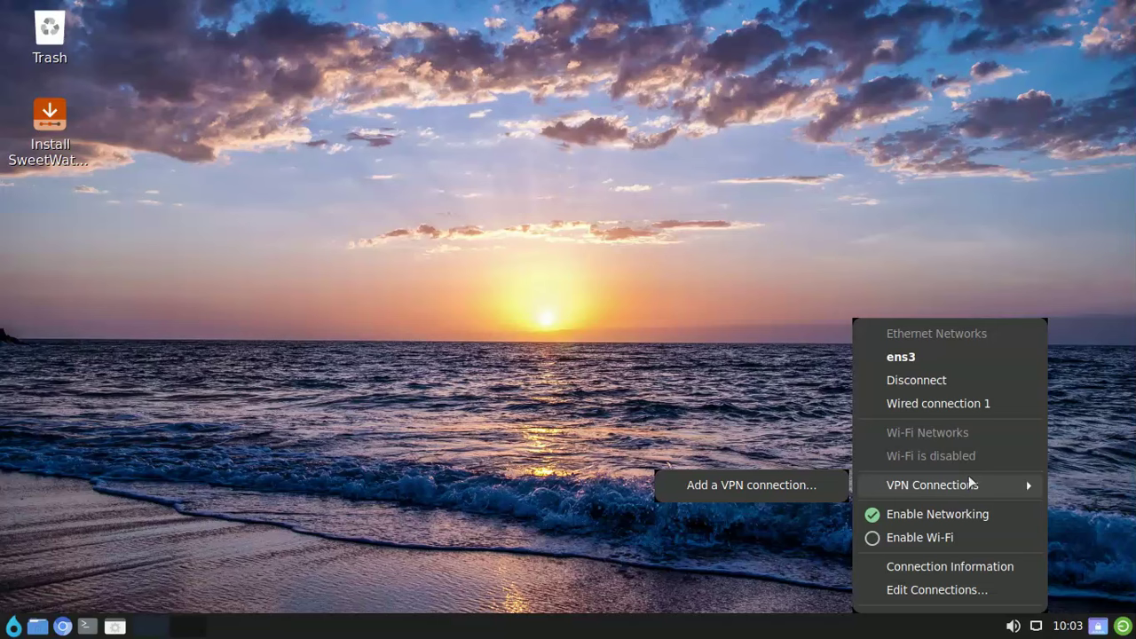
{"action": "left_click", "coordinate": [873, 537]}
{"action": "left_click", "coordinate": [1037, 627]}
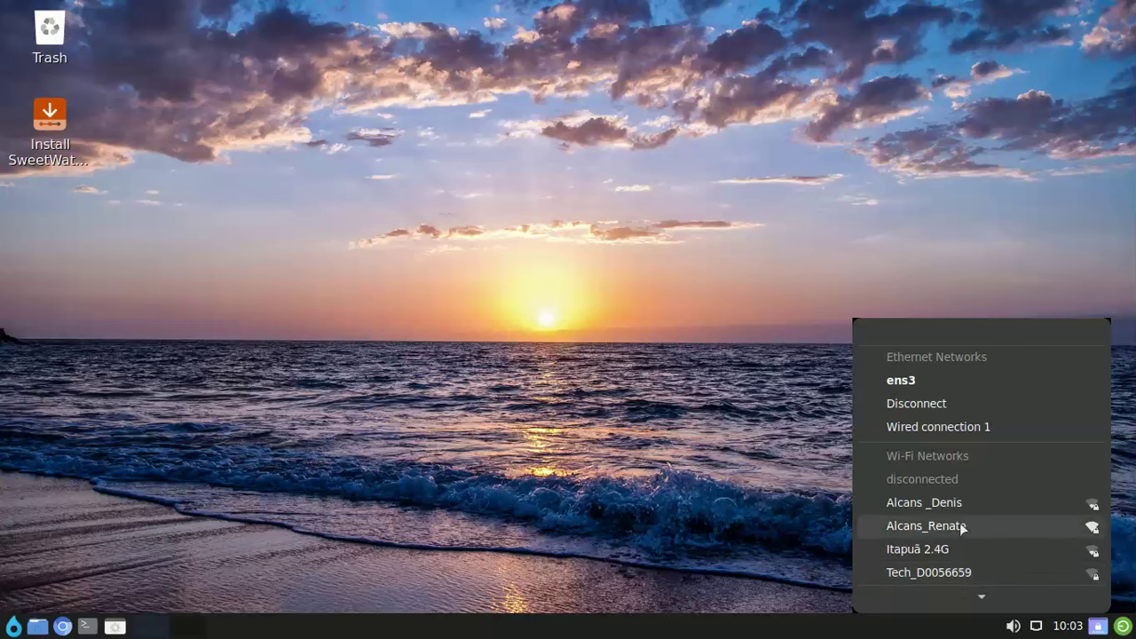
{"action": "left_click", "coordinate": [706, 220]}
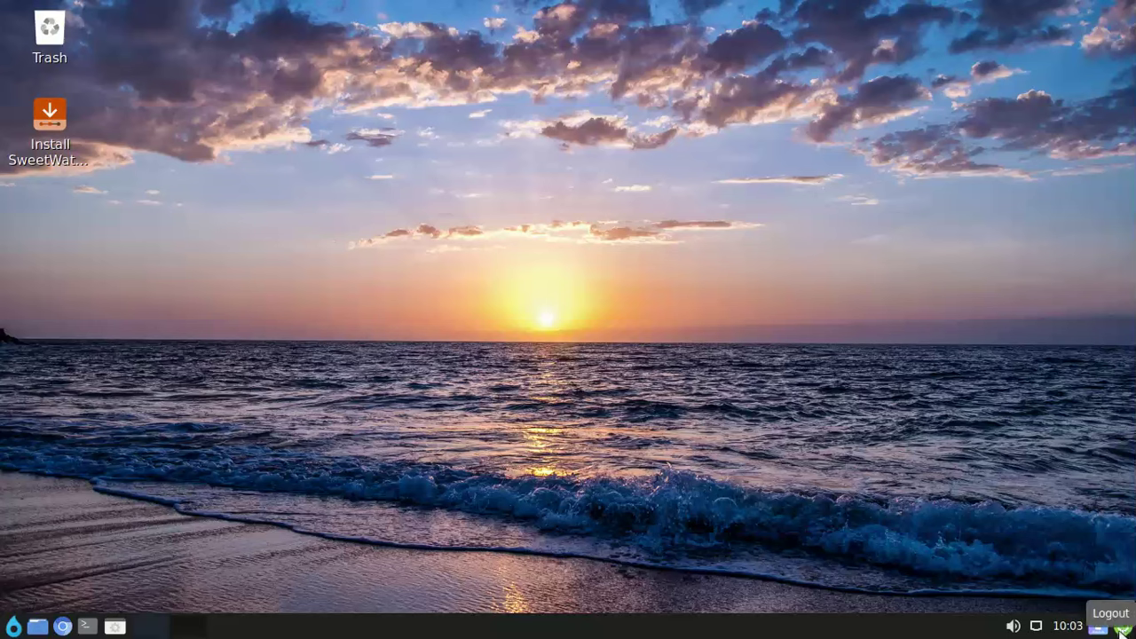
Check the network list again and view the volume control of the OmegaLinux desktop.
{"action": "left_click", "coordinate": [1065, 627]}
{"action": "left_click", "coordinate": [1056, 626]}
{"action": "left_click", "coordinate": [1047, 626]}
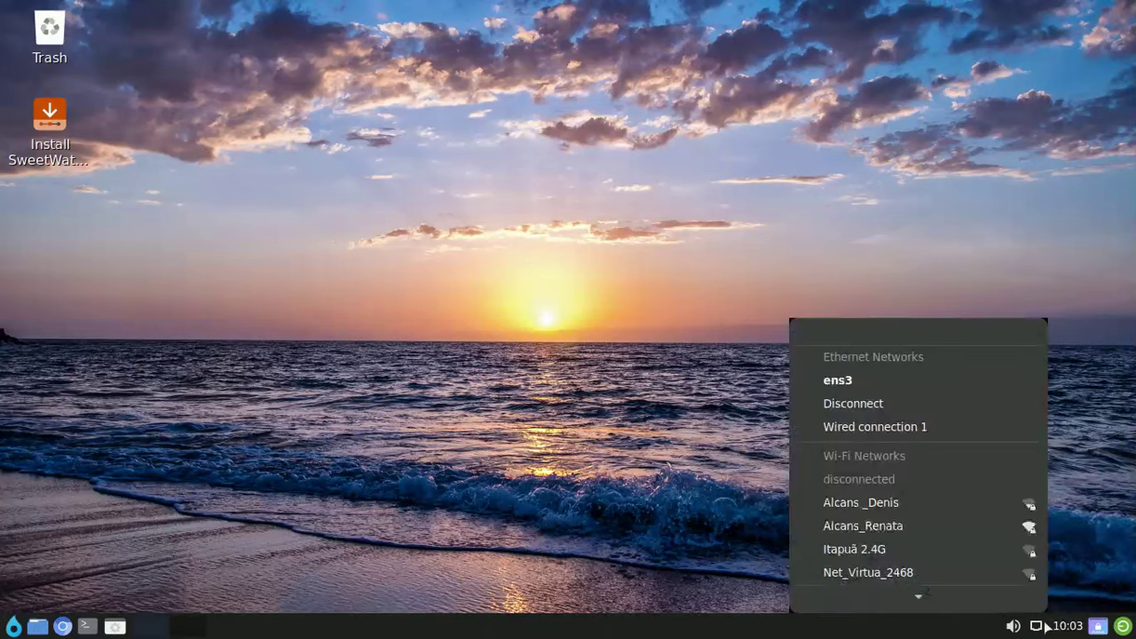
{"action": "left_click", "coordinate": [1046, 627]}
{"action": "left_click", "coordinate": [1017, 627]}
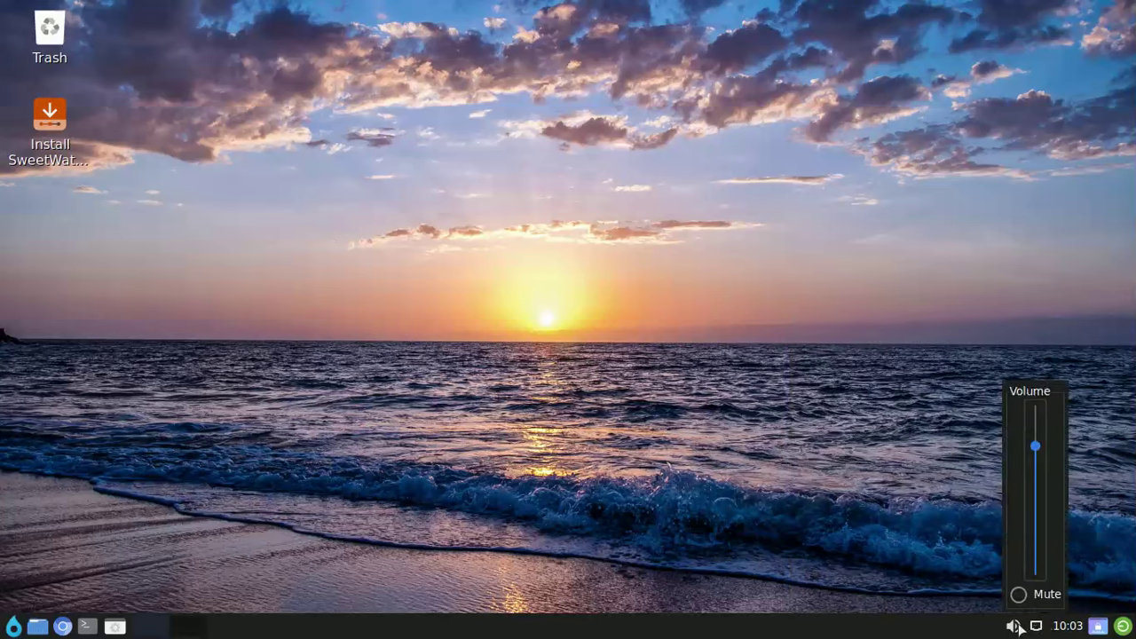
{"action": "left_click", "coordinate": [745, 442]}
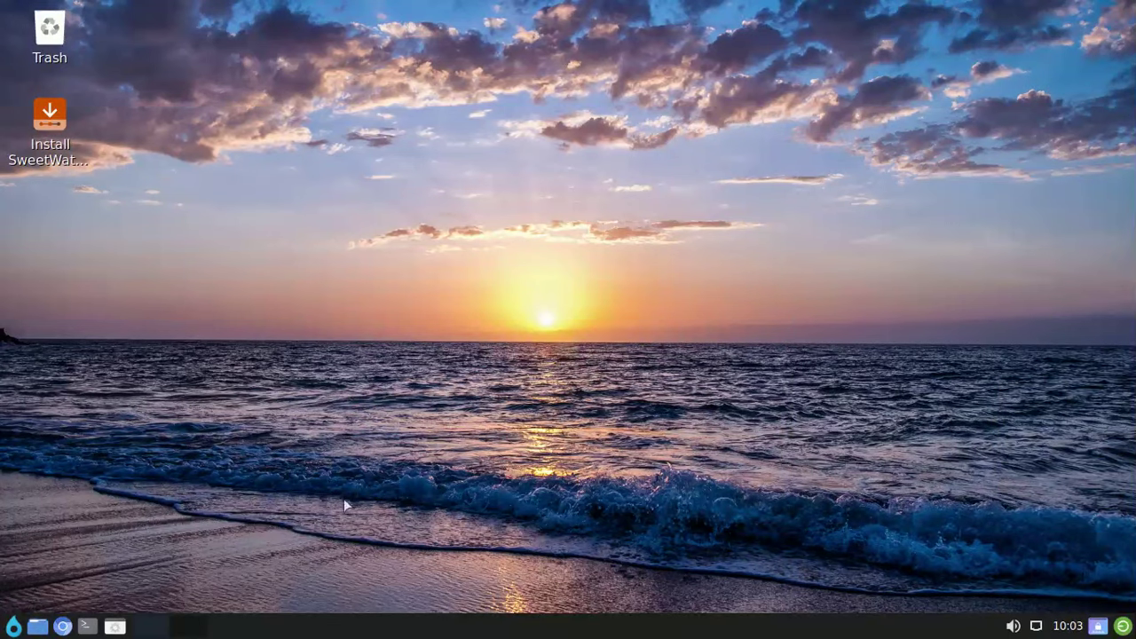
Open the Desktop Preferences, move the window higher, and open the wallpaper image chooser.
{"action": "right_click", "coordinate": [345, 133]}
{"action": "left_click", "coordinate": [439, 287]}
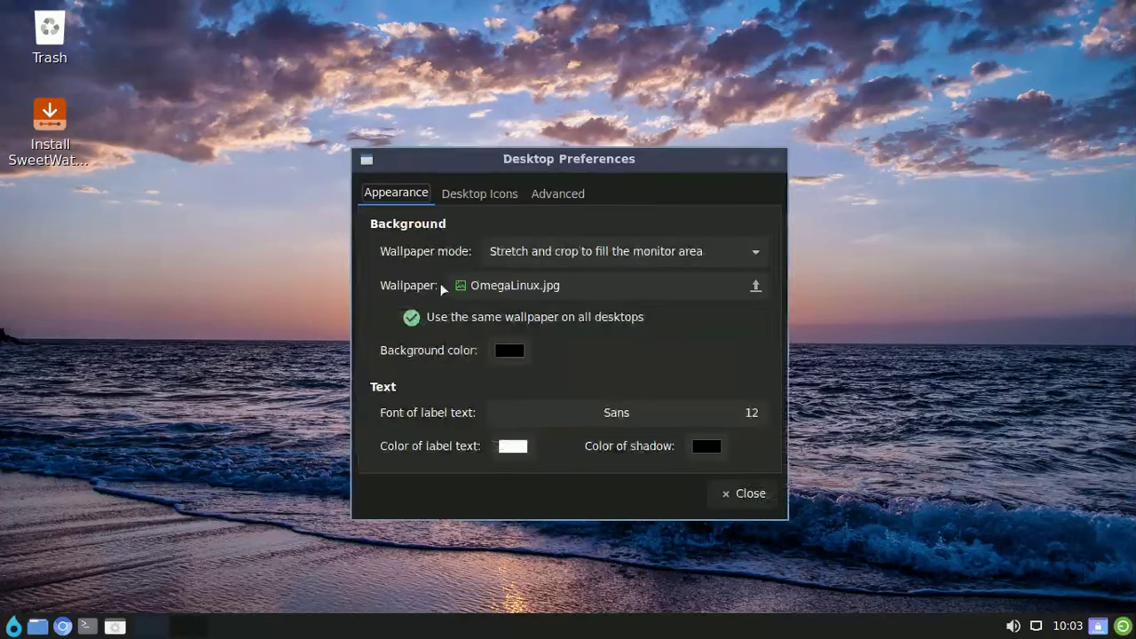
{"action": "left_click_drag", "start_coordinate": [589, 158], "coordinate": [591, 105]}
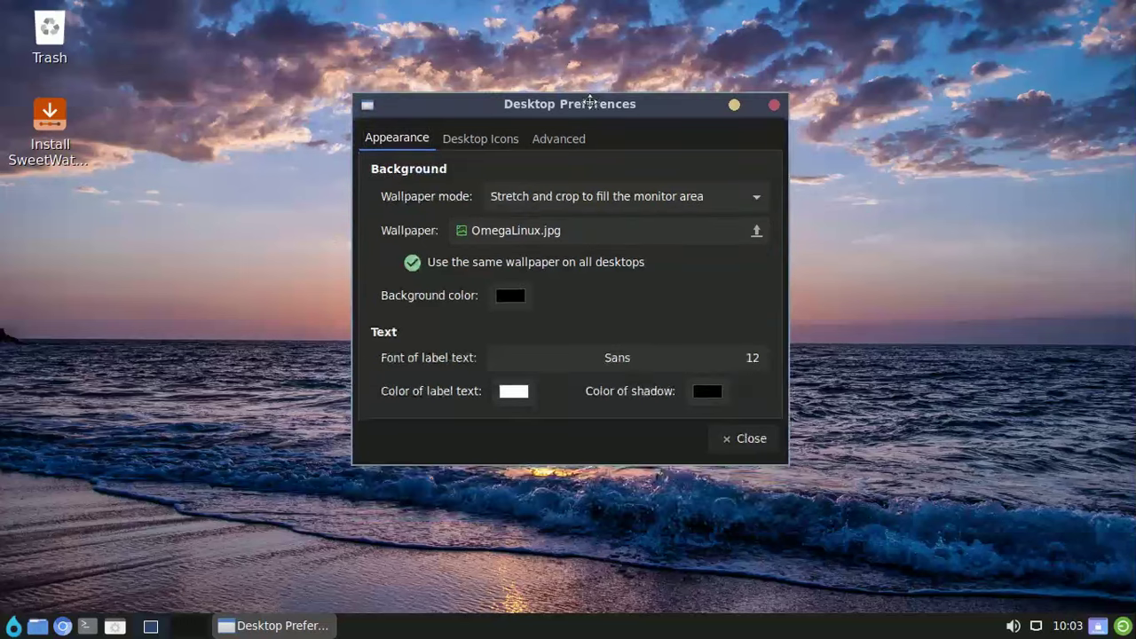
{"action": "left_click", "coordinate": [616, 232]}
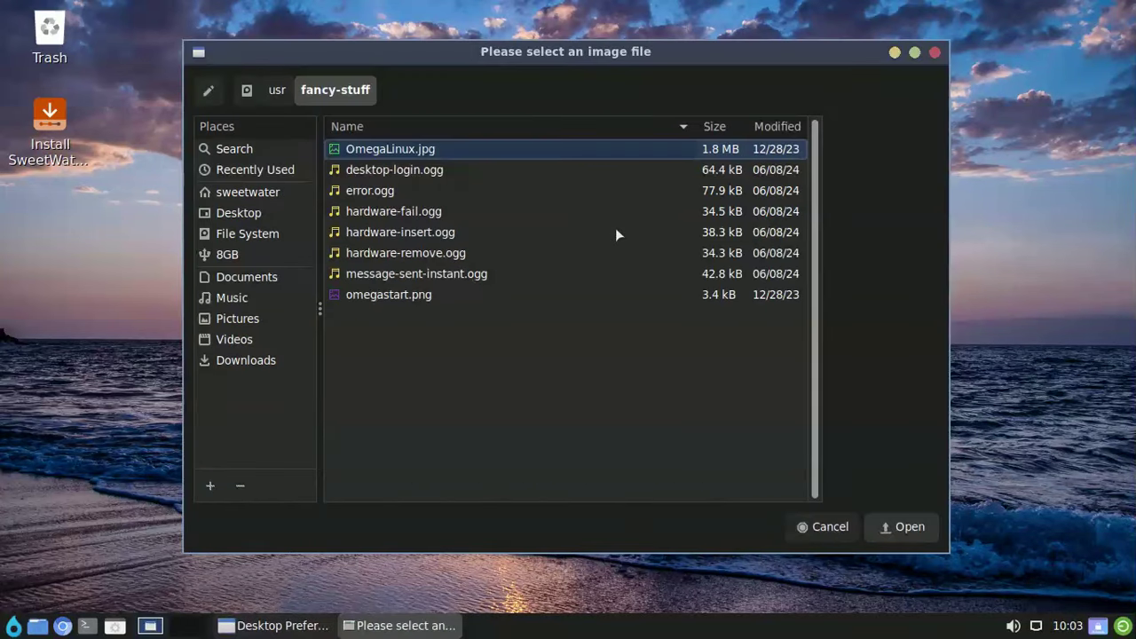
Look through the files in the fancy-stuff folder, preview omegastart.png and OmegaLinux.jpg, and leave the image chooser without changing the wallpaper.
{"action": "left_click", "coordinate": [424, 188]}
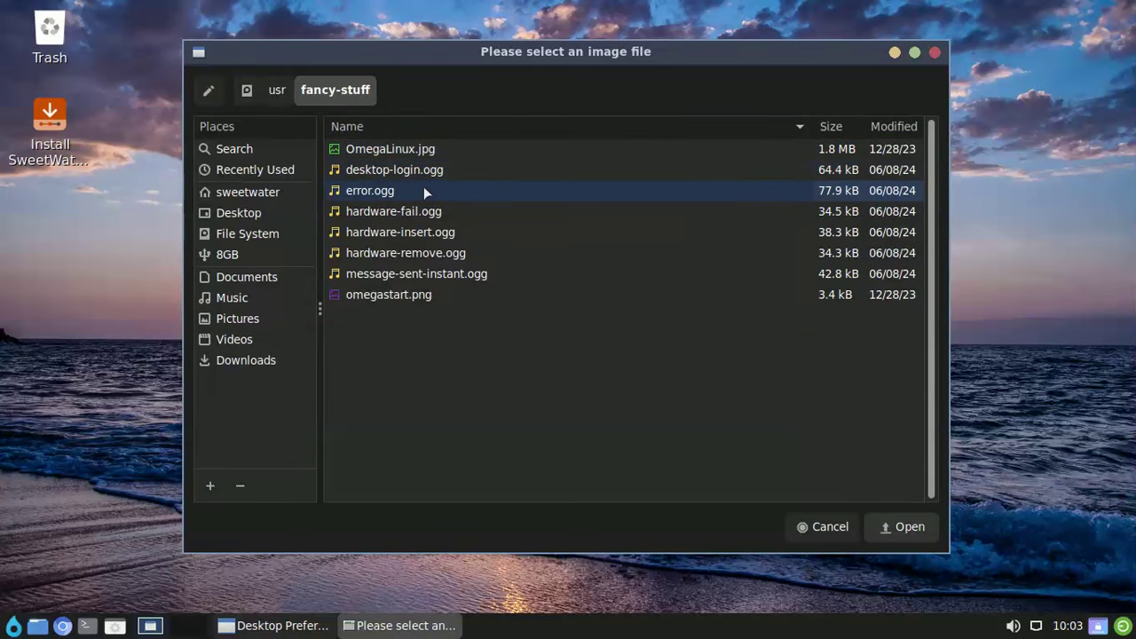
{"action": "left_click", "coordinate": [418, 213]}
{"action": "left_click", "coordinate": [410, 236]}
{"action": "left_click", "coordinate": [403, 279]}
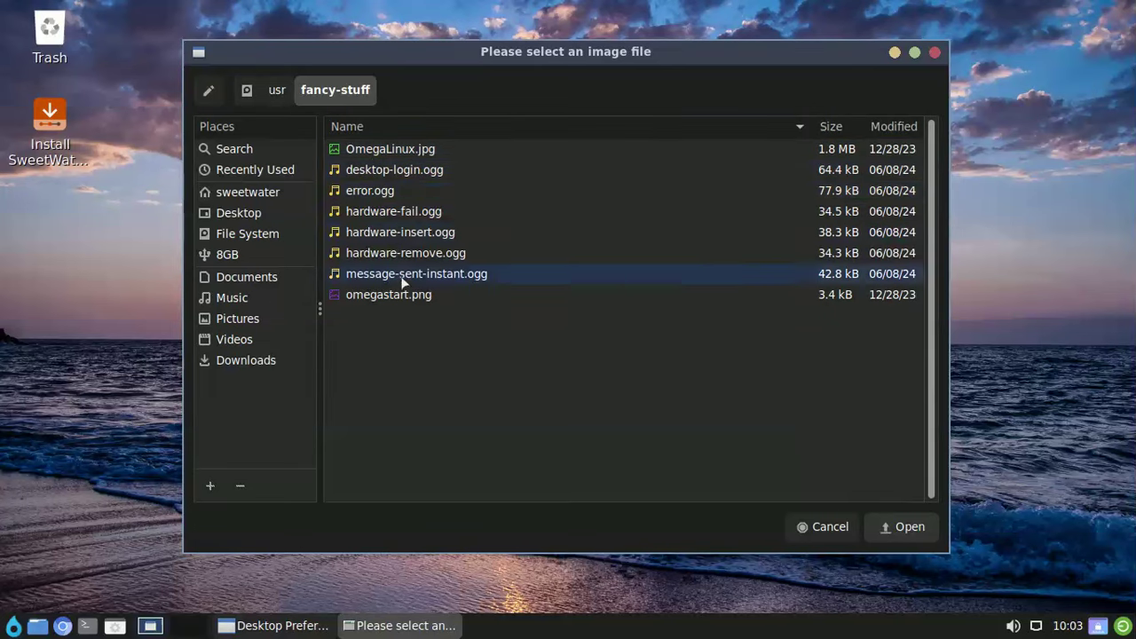
{"action": "left_click", "coordinate": [400, 302]}
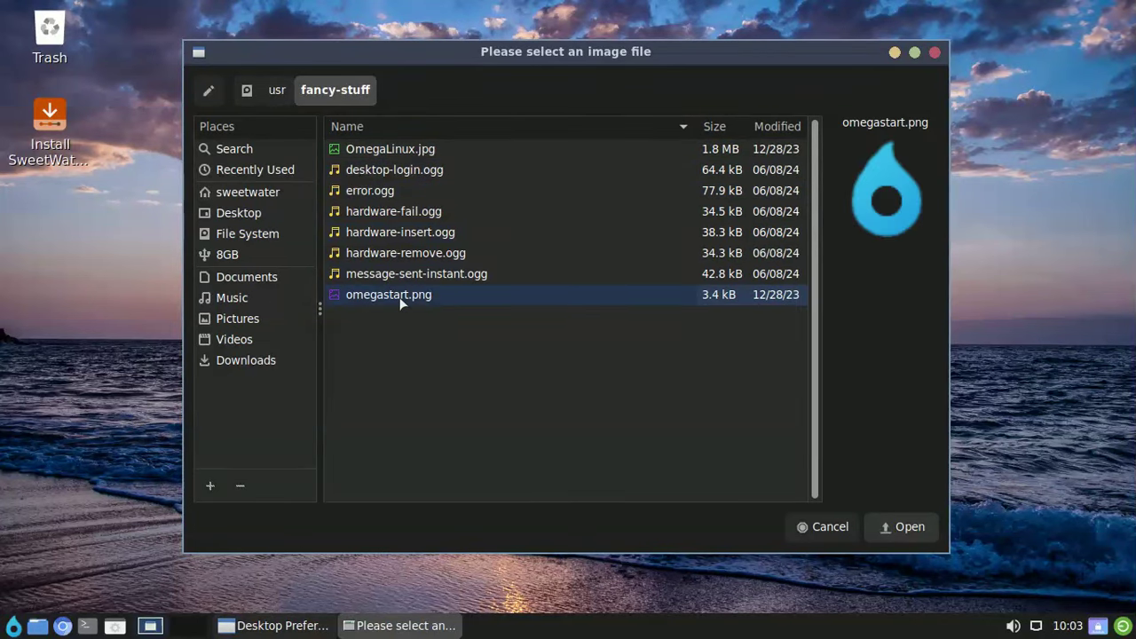
{"action": "left_click", "coordinate": [415, 152]}
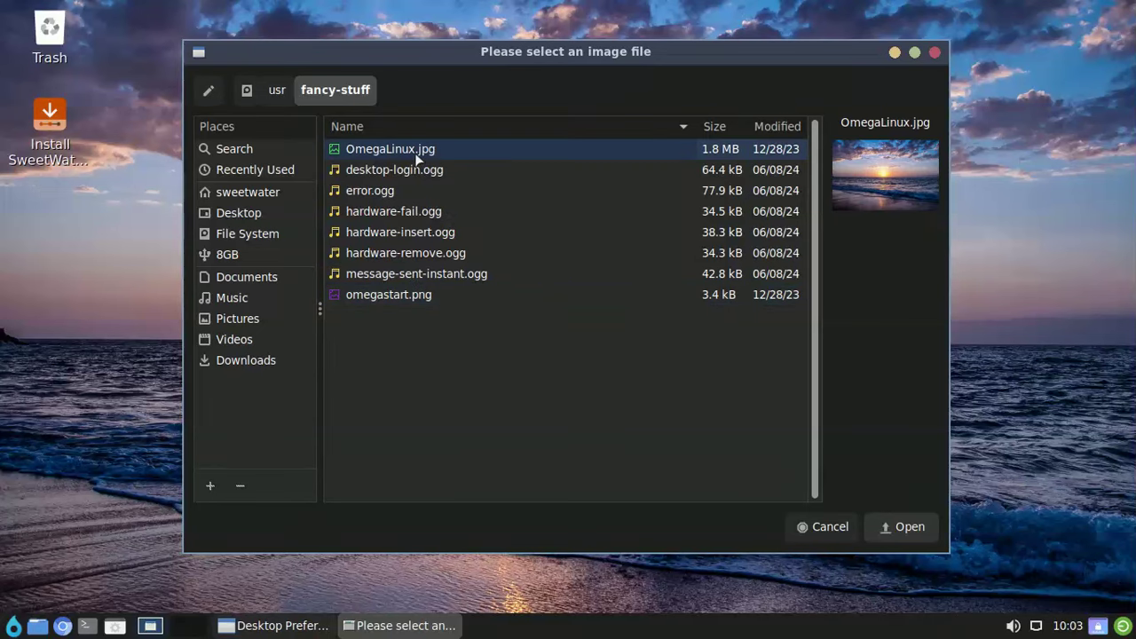
{"action": "left_click", "coordinate": [831, 527]}
Show the Documents folder and connected volumes on the desktop, view the advanced desktop options, and close the preferences.
{"action": "left_click", "coordinate": [486, 131]}
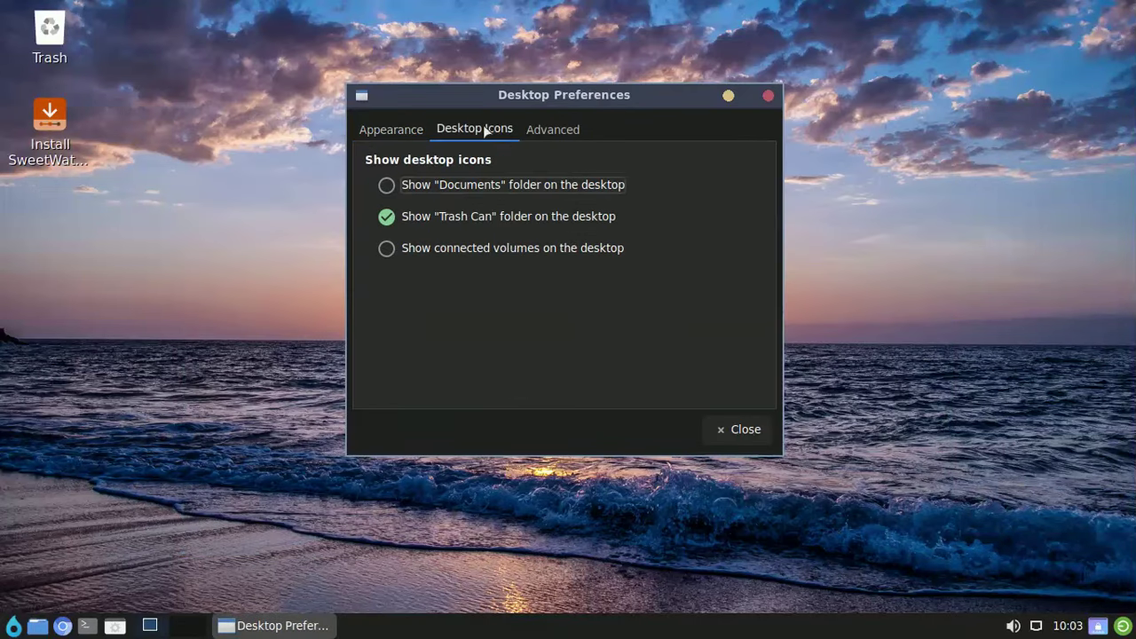
{"action": "left_click", "coordinate": [390, 186]}
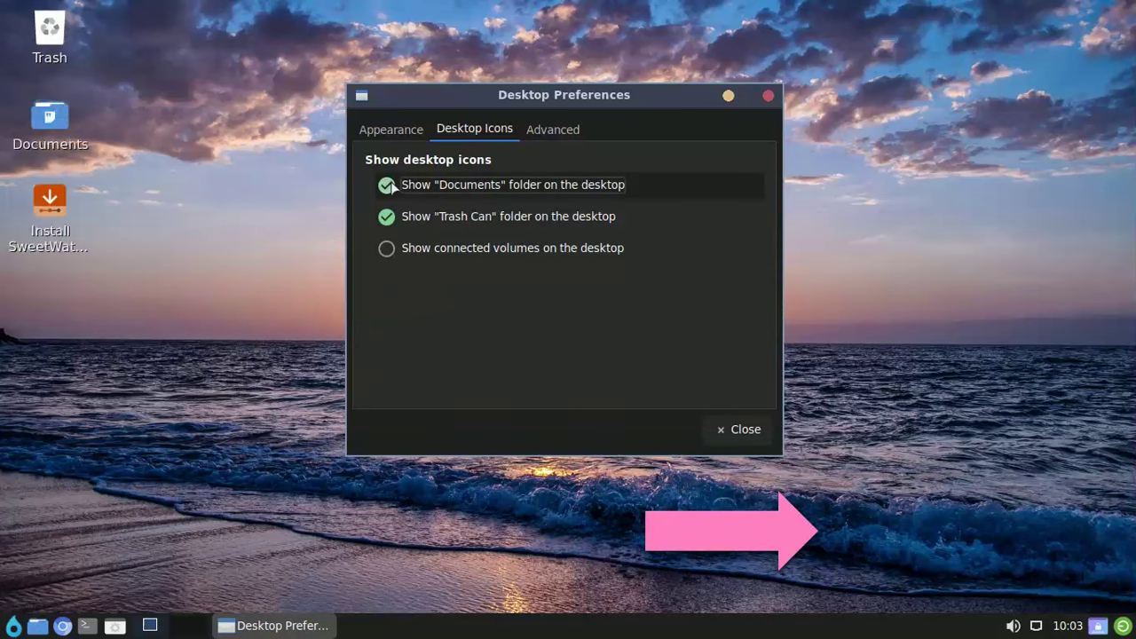
{"action": "left_click", "coordinate": [387, 186]}
{"action": "left_click", "coordinate": [387, 185]}
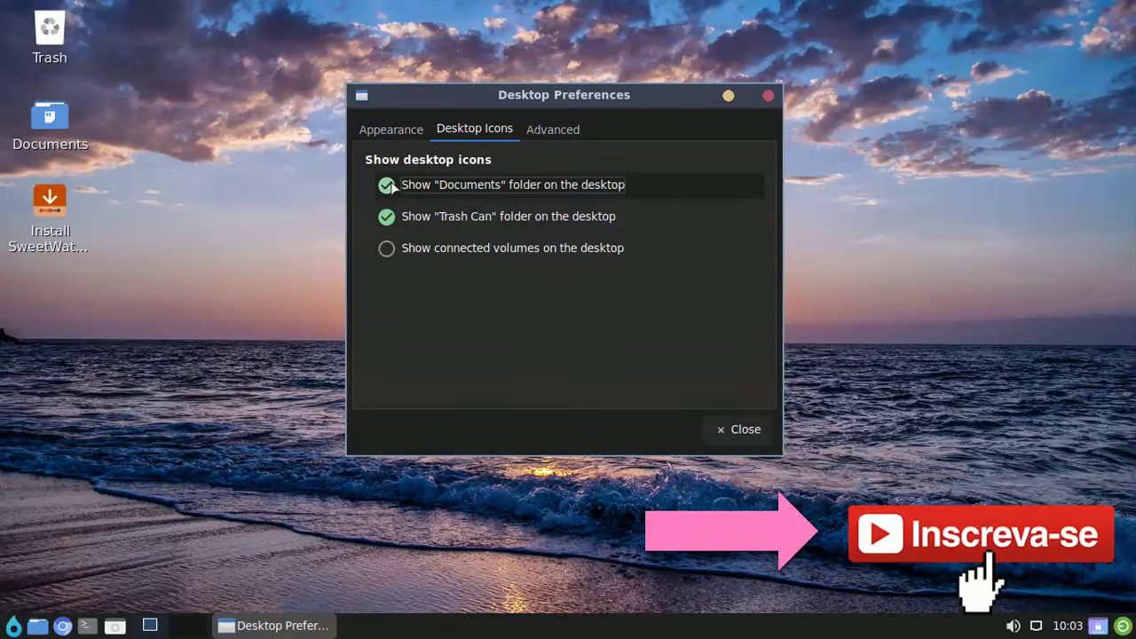
{"action": "left_click", "coordinate": [397, 252]}
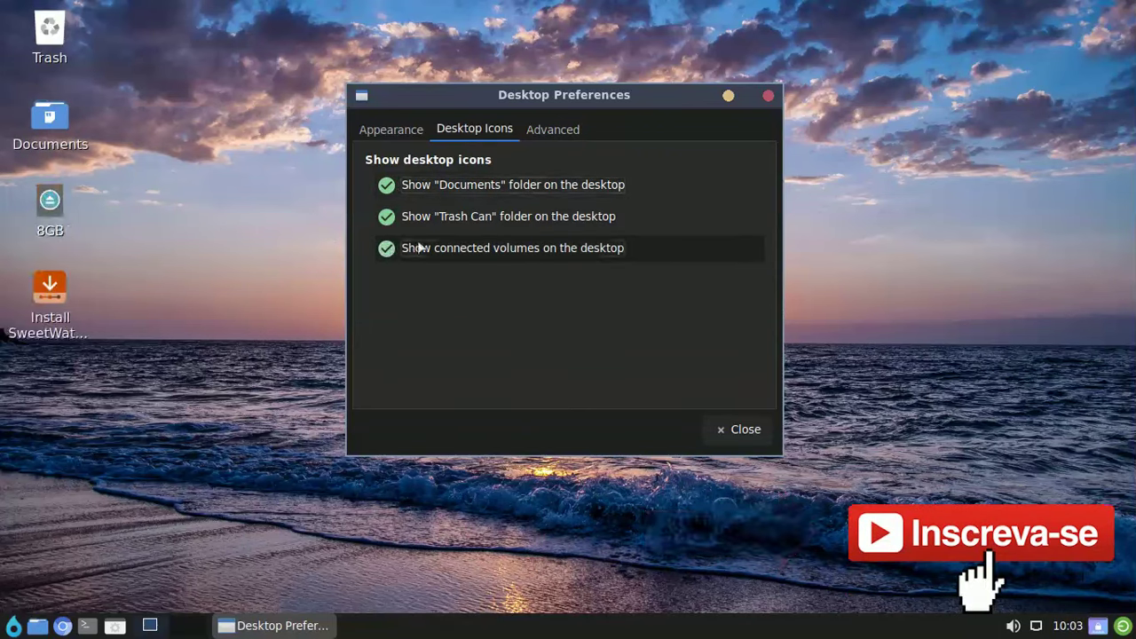
{"action": "left_click", "coordinate": [553, 129]}
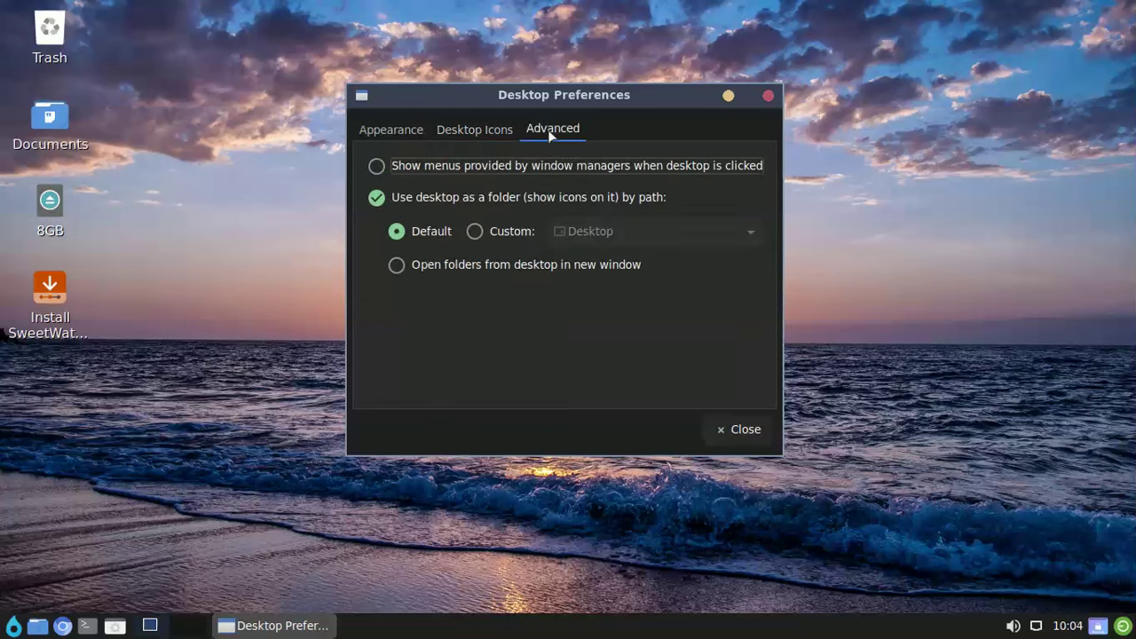
{"action": "left_click", "coordinate": [769, 96]}
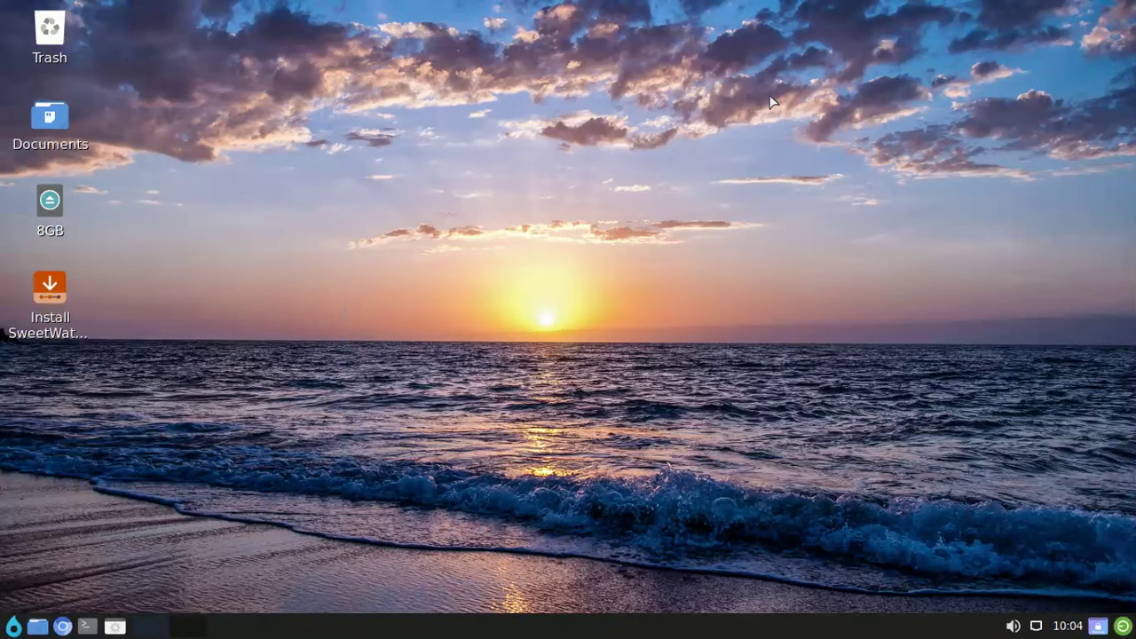
Open a maximized file manager and copy balenaEtcher-1.18.11-x64.AppImage from the _Testes-Som-Appimage folder on the 8GB drive.
{"action": "left_click", "coordinate": [32, 626]}
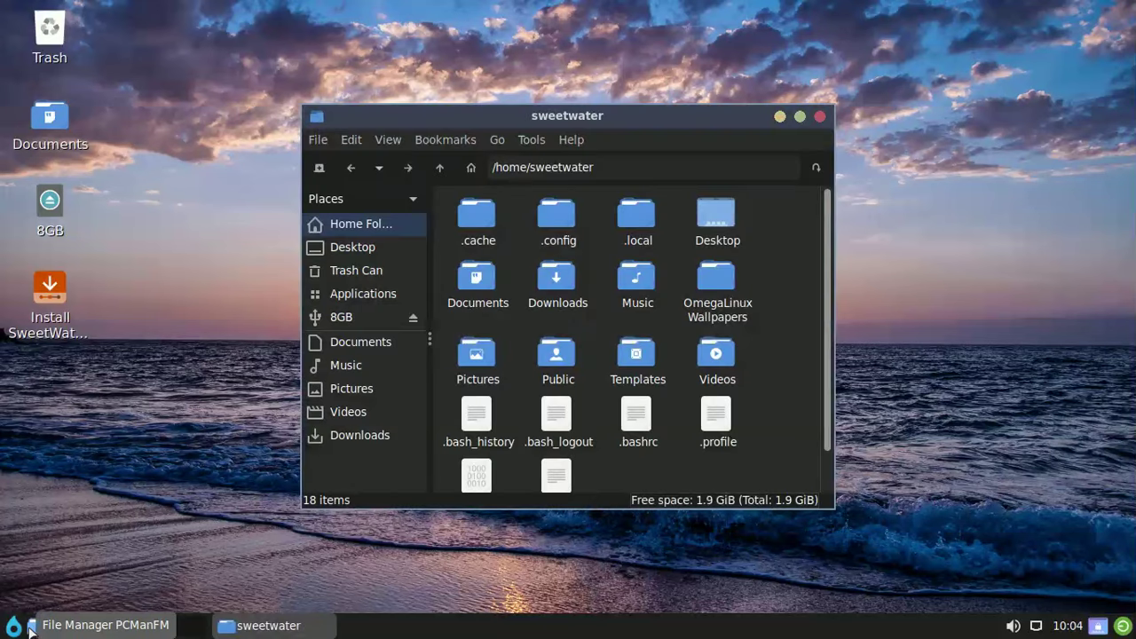
{"action": "left_click", "coordinate": [800, 117]}
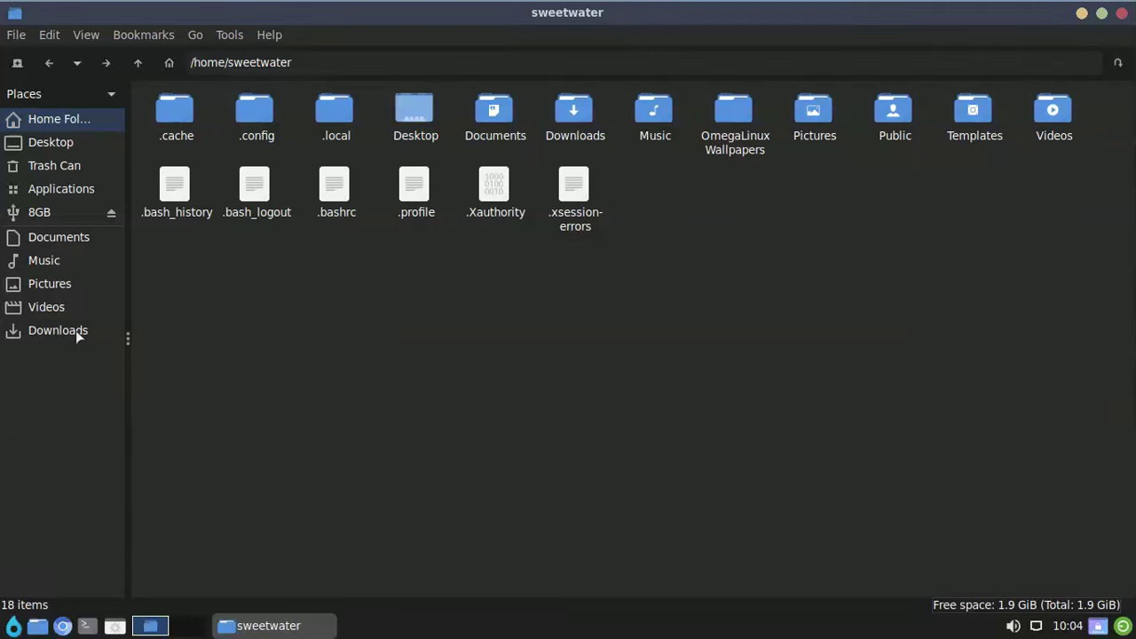
{"action": "left_click", "coordinate": [62, 211]}
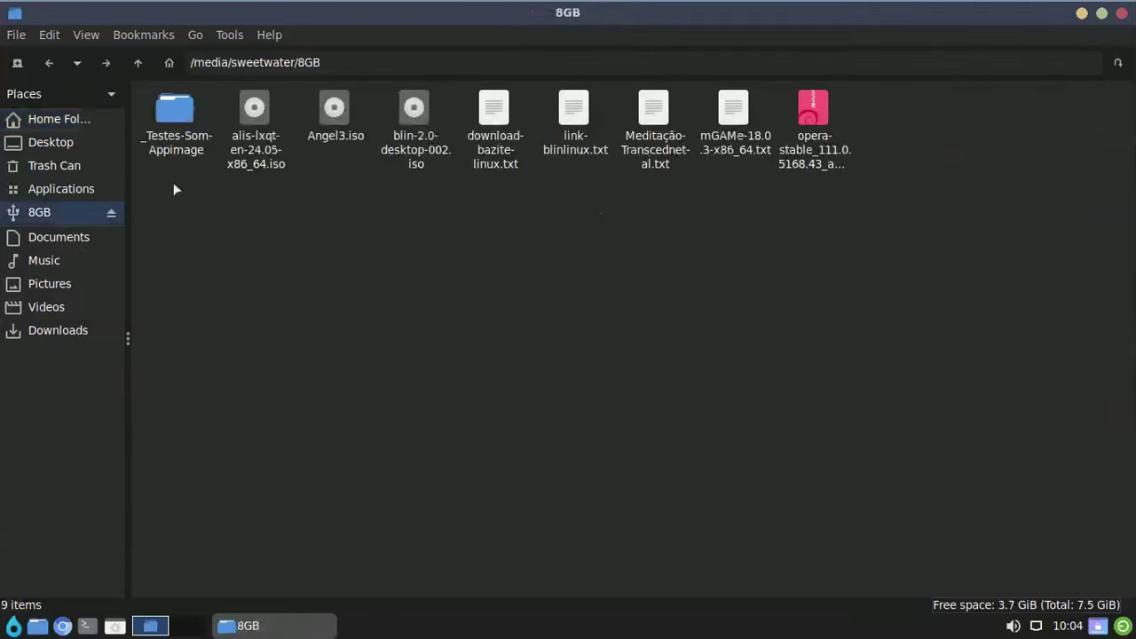
{"action": "double_click", "coordinate": [174, 127]}
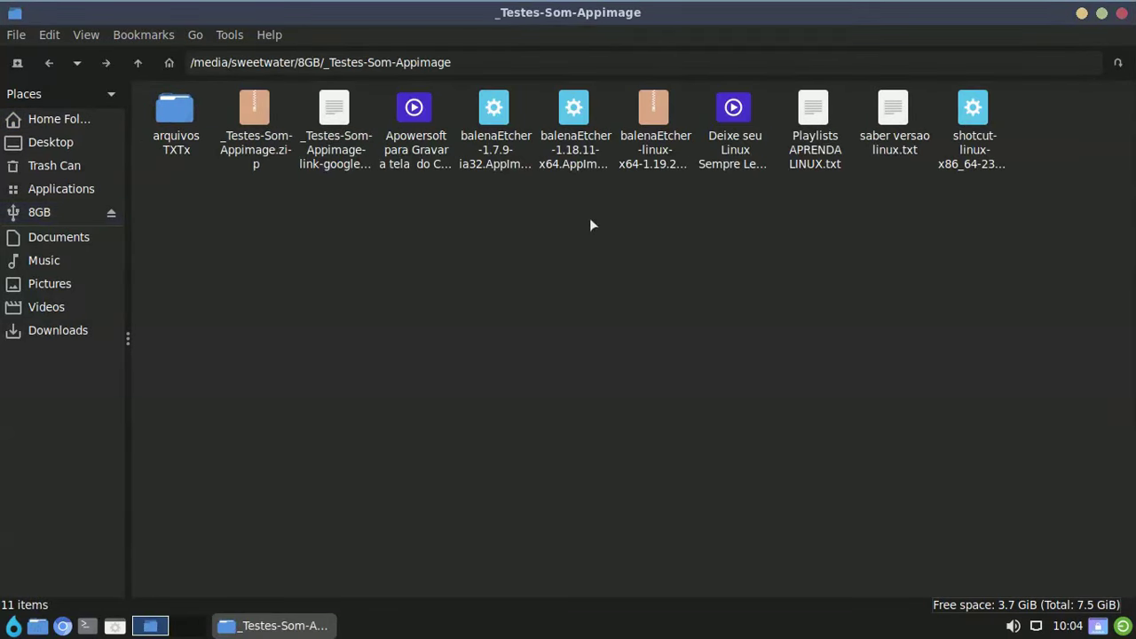
{"action": "right_click", "coordinate": [570, 138]}
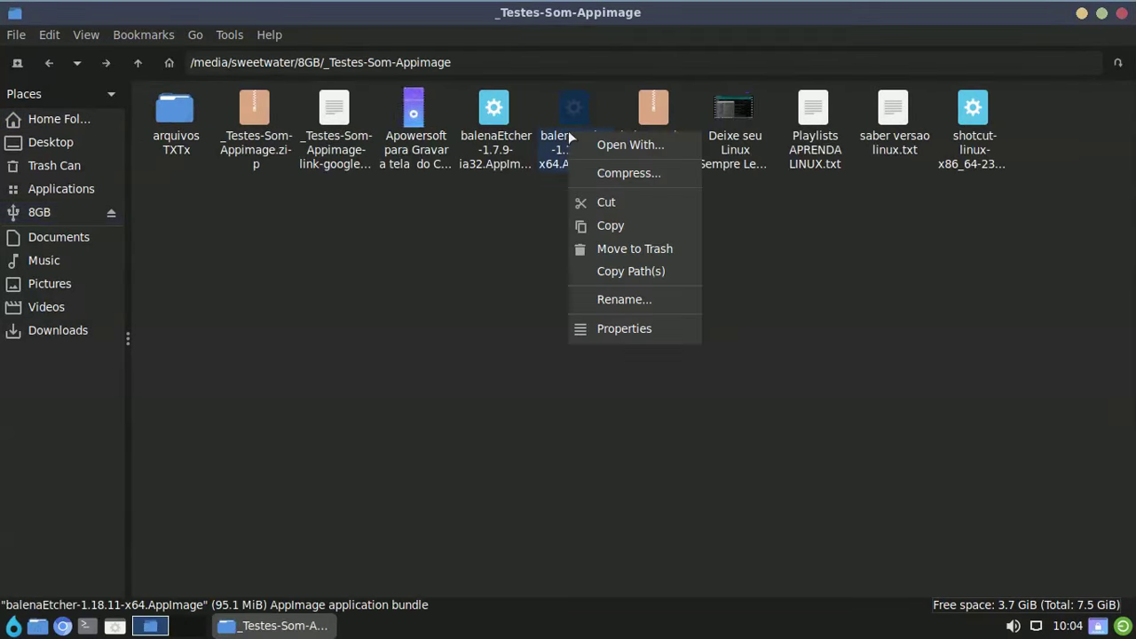
{"action": "left_click", "coordinate": [638, 224]}
Paste the copied balenaEtcher AppImage into the Downloads folder of the home directory.
{"action": "left_click", "coordinate": [74, 124]}
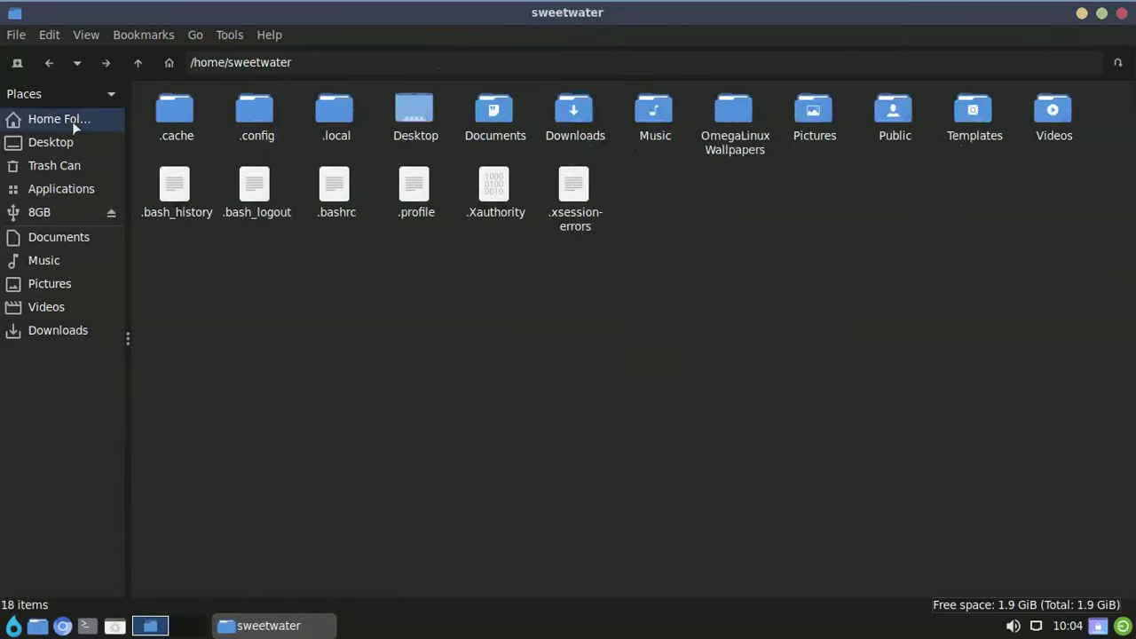
{"action": "left_click", "coordinate": [565, 113]}
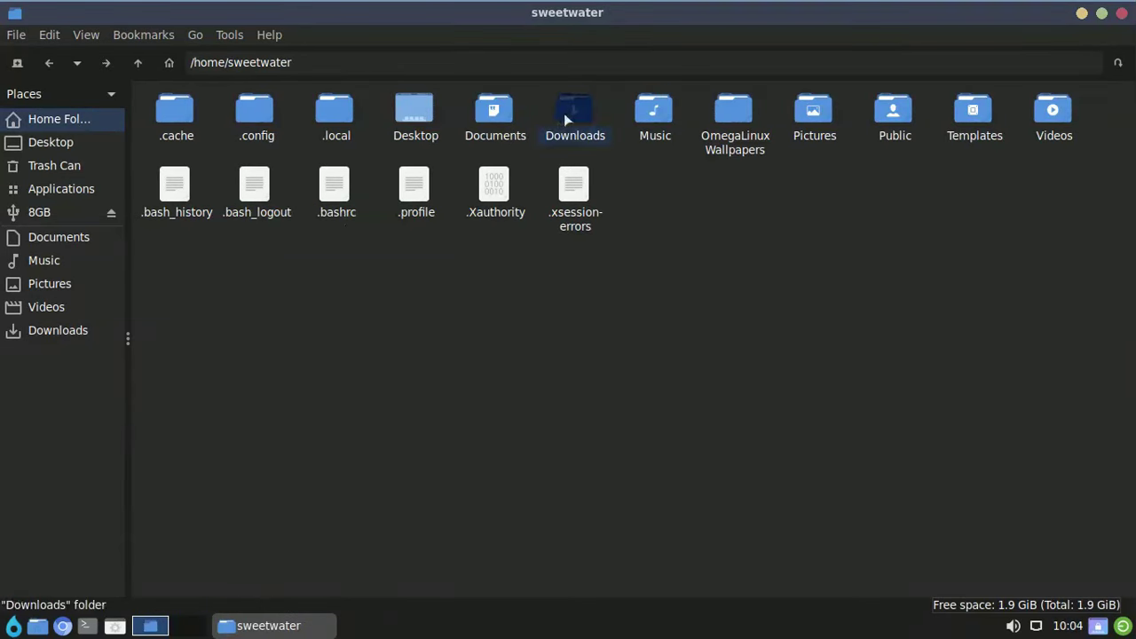
{"action": "double_click", "coordinate": [564, 113]}
{"action": "right_click", "coordinate": [510, 162]}
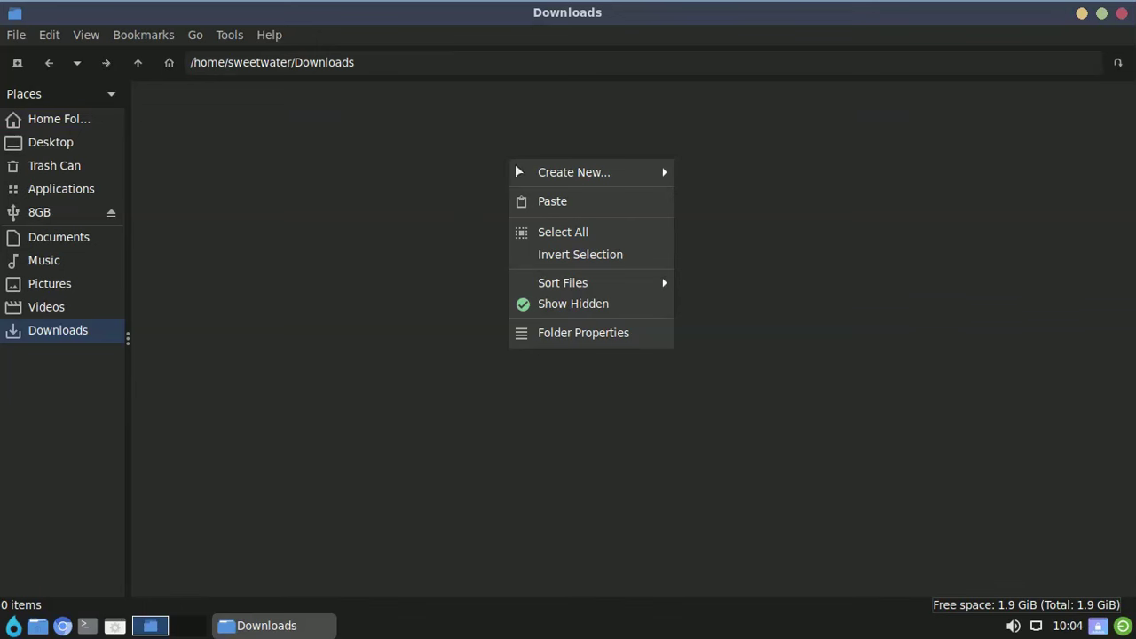
{"action": "left_click", "coordinate": [586, 203]}
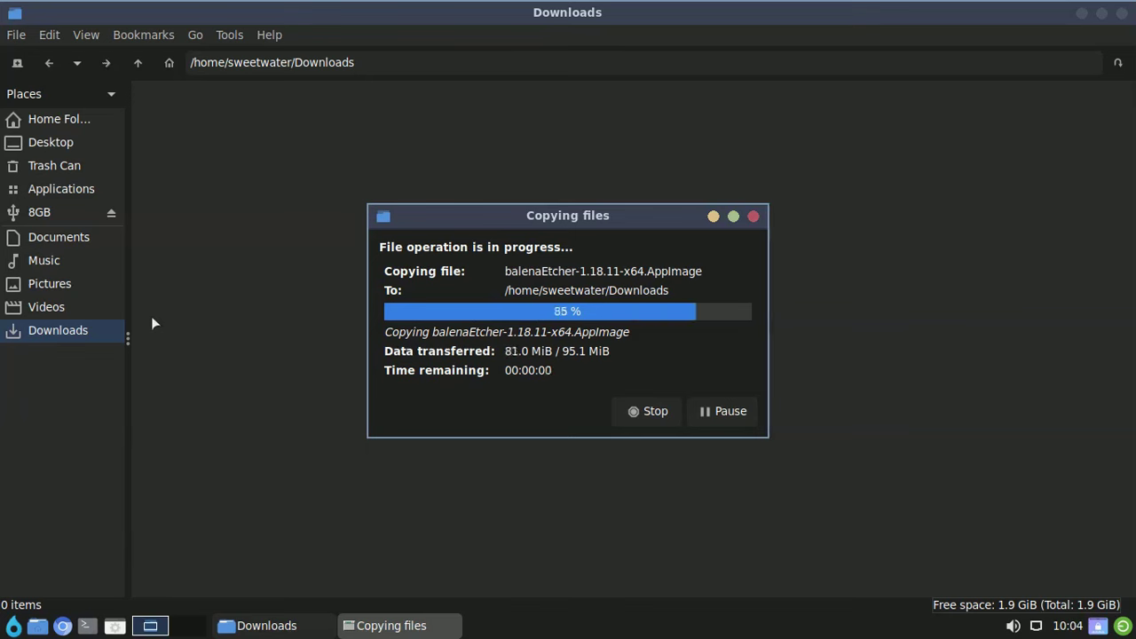
Set the Execute permission of the balenaEtcher AppImage in Downloads to Anyone and apply it.
{"action": "right_click", "coordinate": [170, 137]}
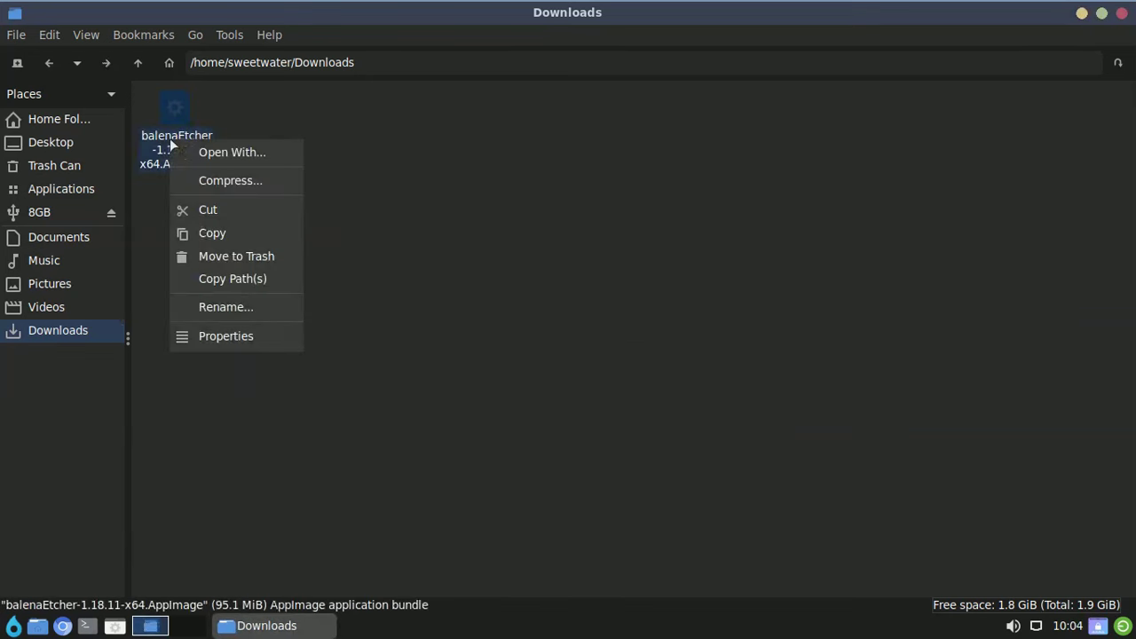
{"action": "left_click", "coordinate": [234, 335]}
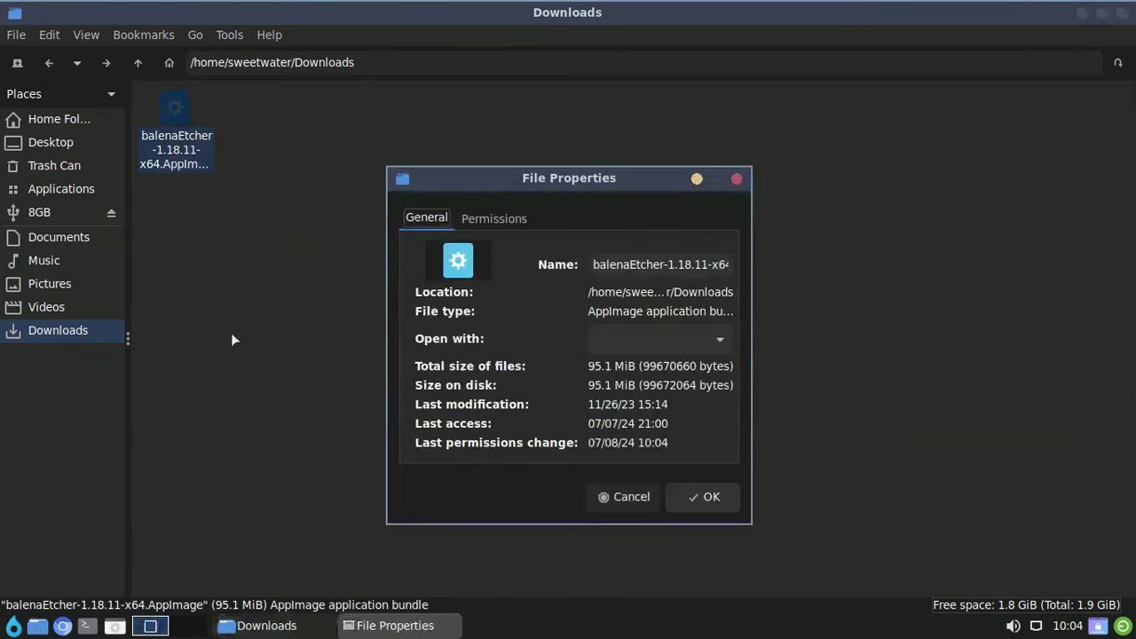
{"action": "left_click", "coordinate": [482, 222]}
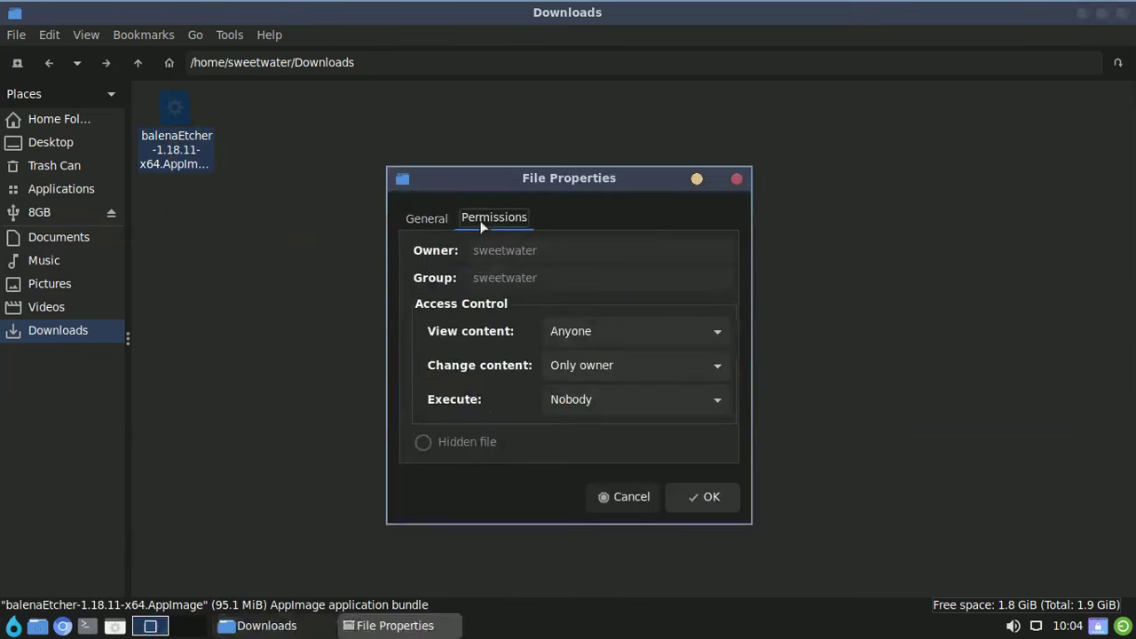
{"action": "left_click", "coordinate": [600, 401]}
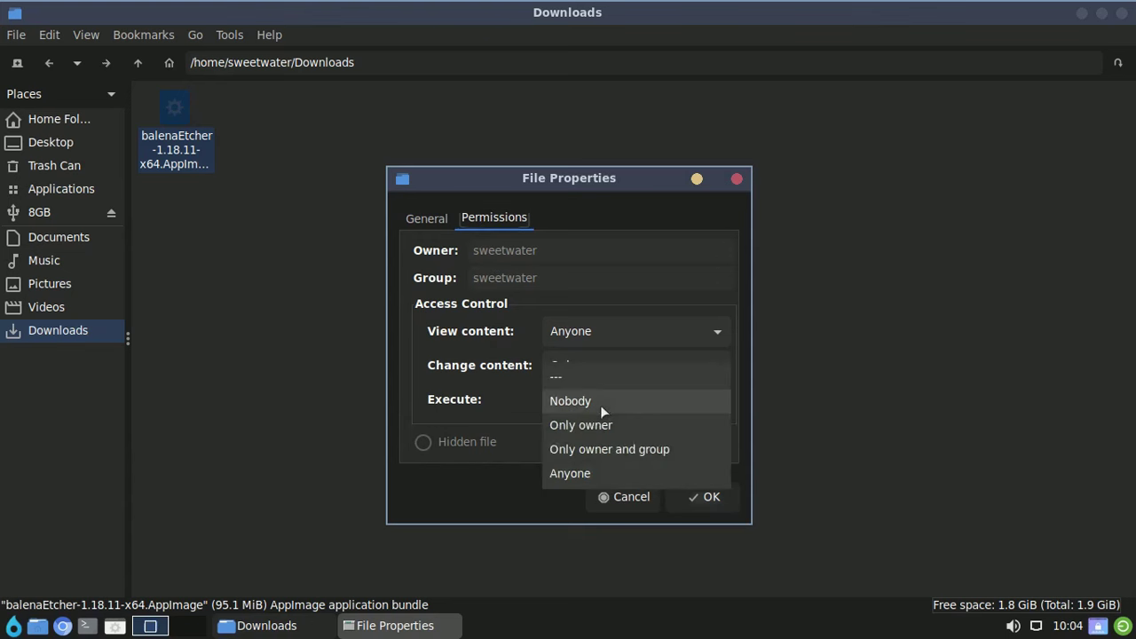
{"action": "left_click", "coordinate": [602, 473]}
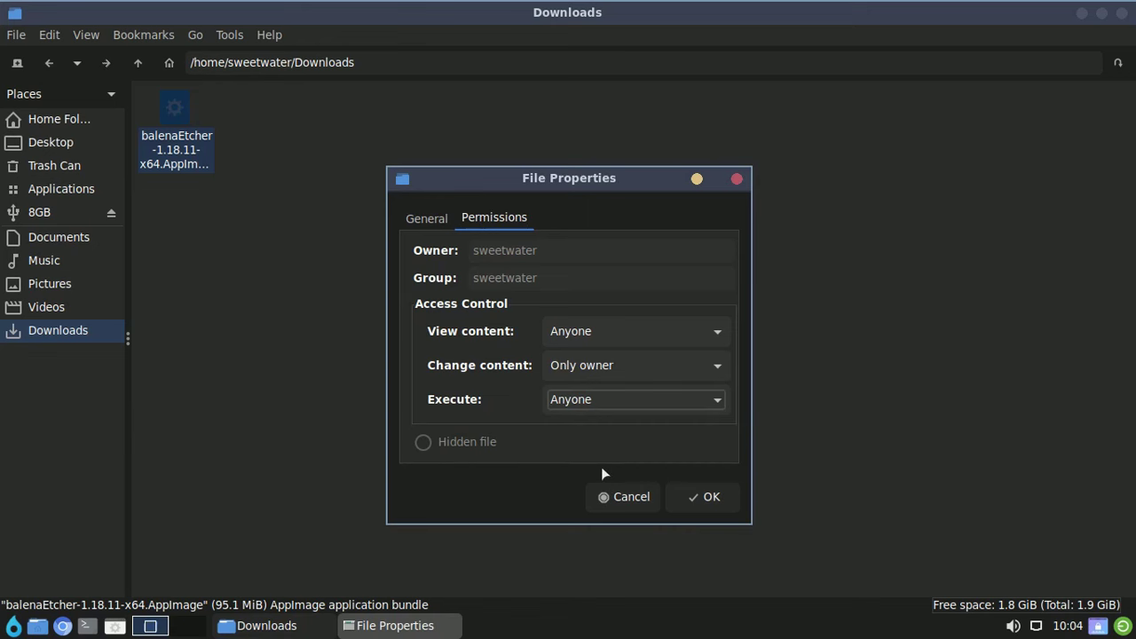
{"action": "left_click", "coordinate": [710, 498]}
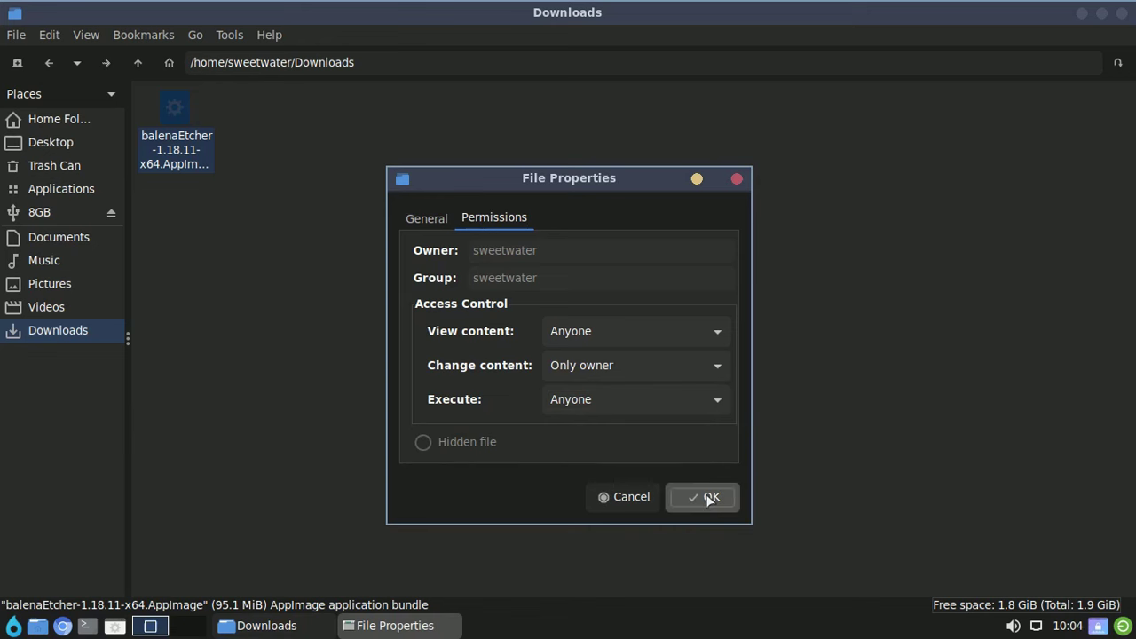
Try twice to execute the balenaEtcher AppImage from the Downloads folder.
{"action": "double_click", "coordinate": [186, 150]}
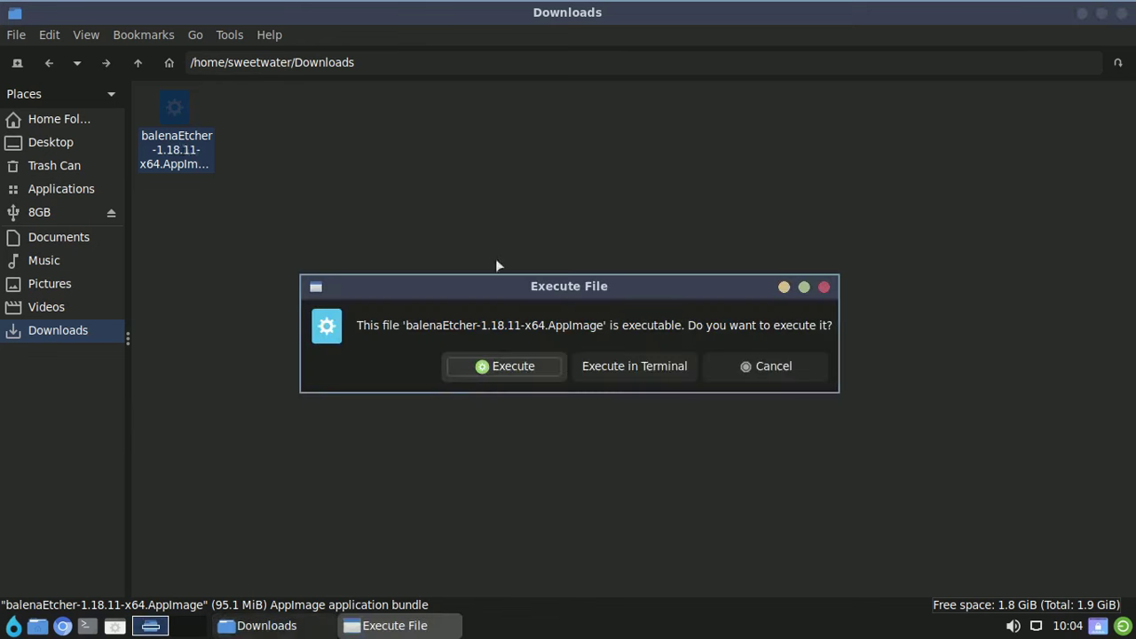
{"action": "left_click", "coordinate": [531, 362]}
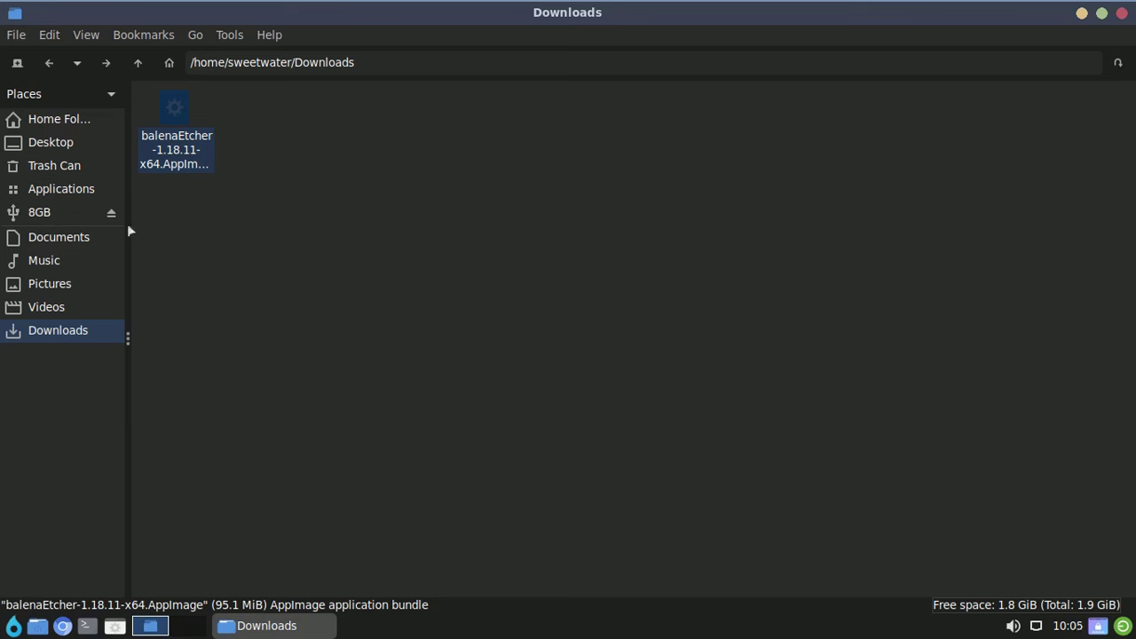
{"action": "right_click", "coordinate": [169, 146]}
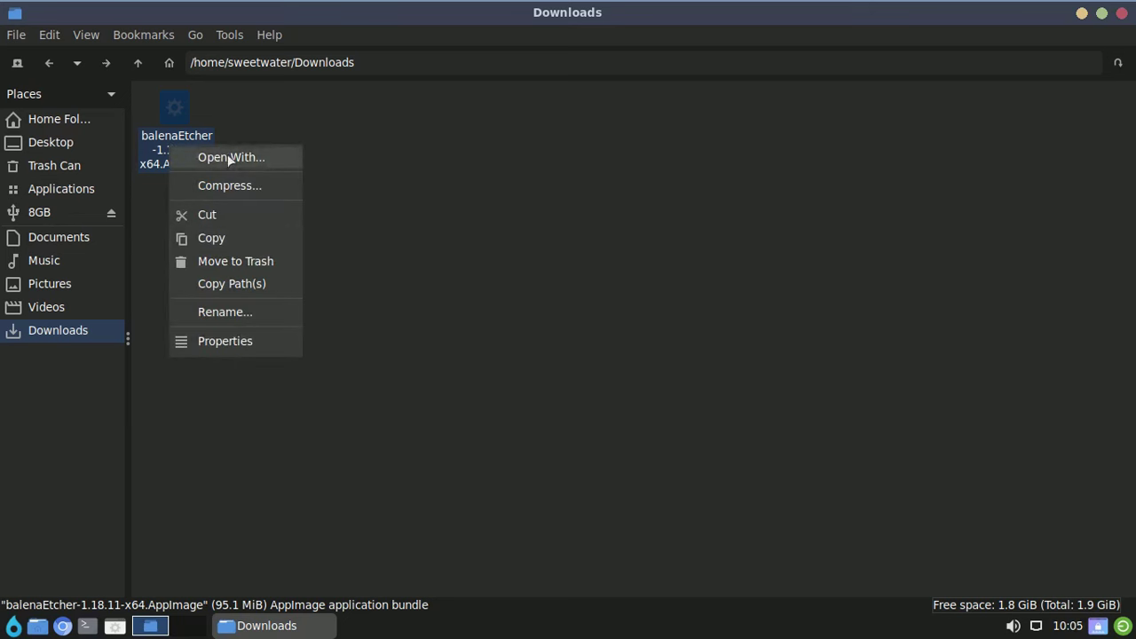
{"action": "double_click", "coordinate": [199, 154]}
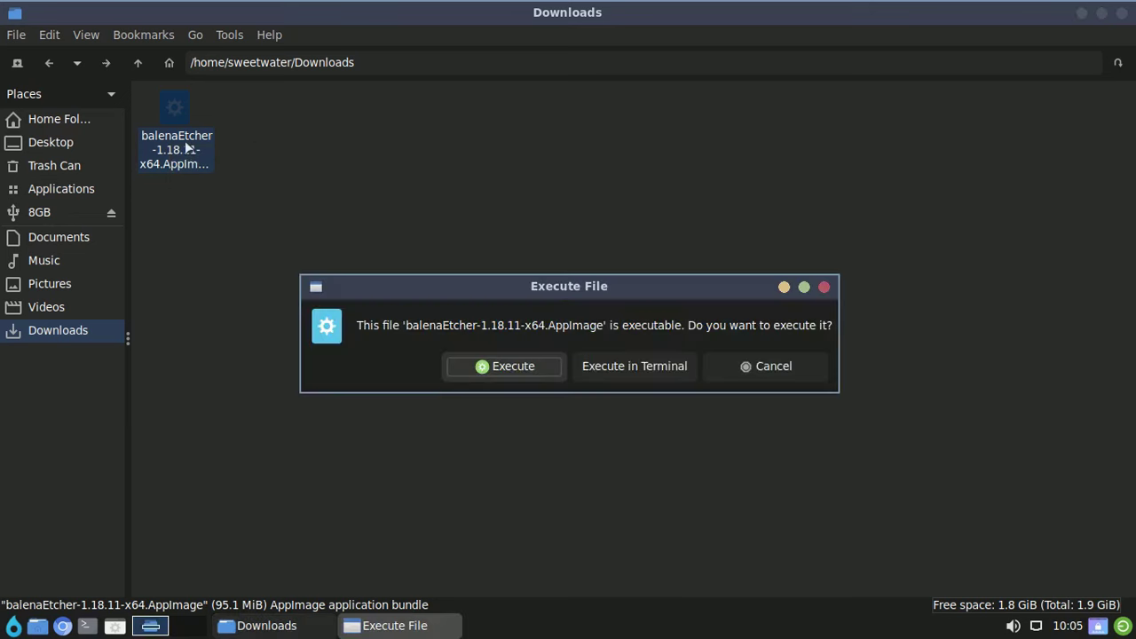
{"action": "left_click", "coordinate": [541, 373]}
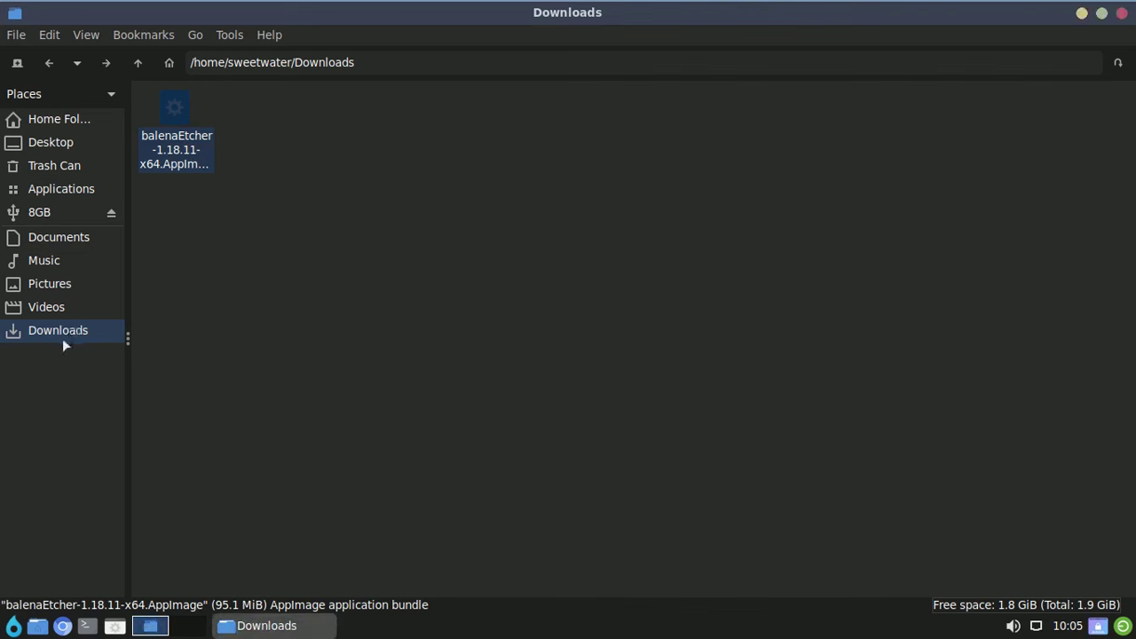
Copy shotcut-linux-x86_64-230507.AppImage from the _Testes-Som-Appimage folder on the 8GB drive into the home directory's Downloads folder.
{"action": "left_click", "coordinate": [59, 222]}
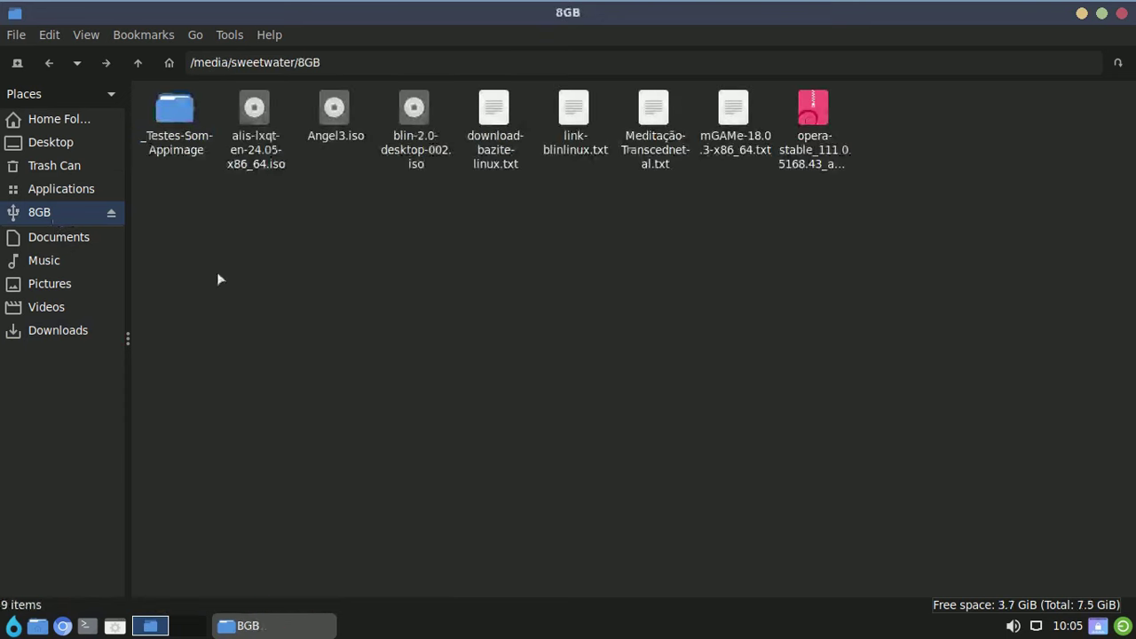
{"action": "double_click", "coordinate": [181, 102]}
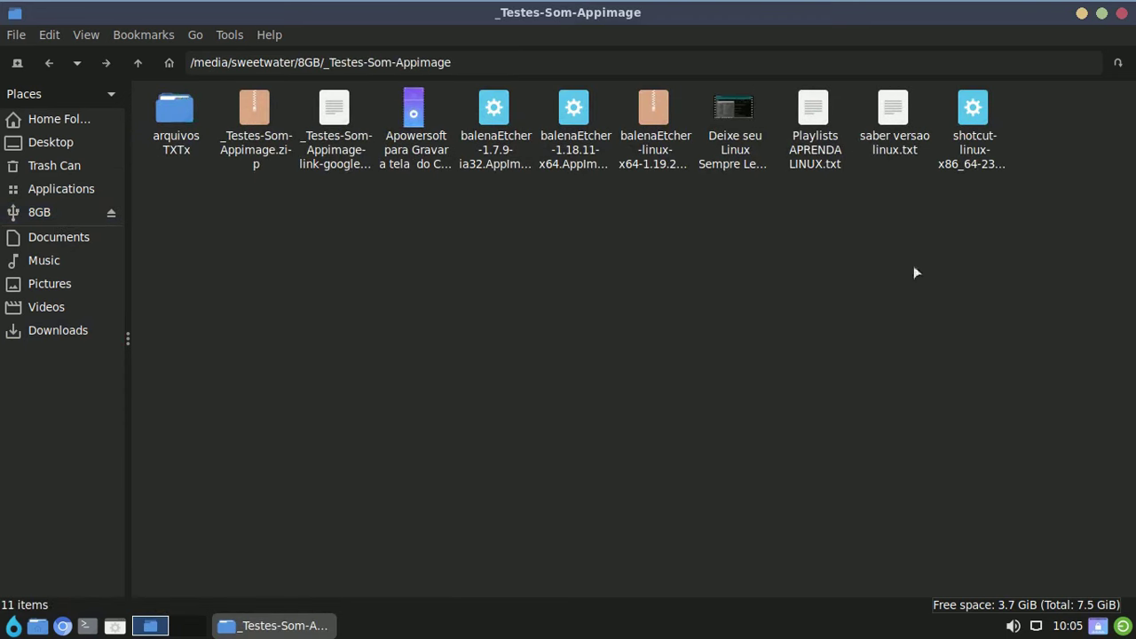
{"action": "right_click", "coordinate": [968, 137]}
{"action": "left_click", "coordinate": [1045, 230]}
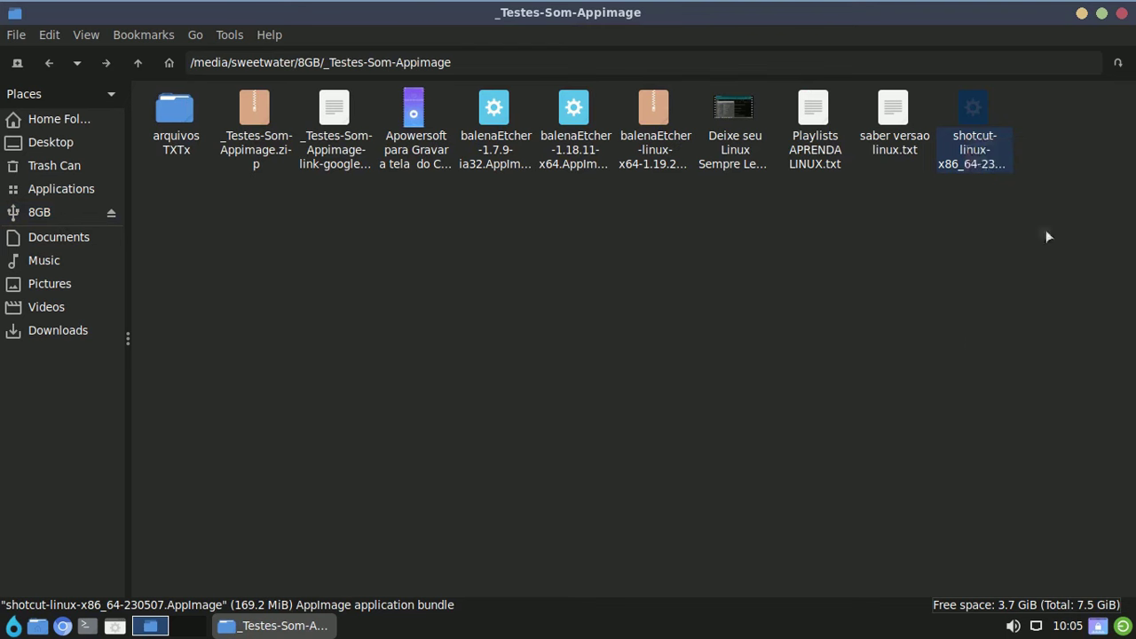
{"action": "left_click", "coordinate": [69, 120]}
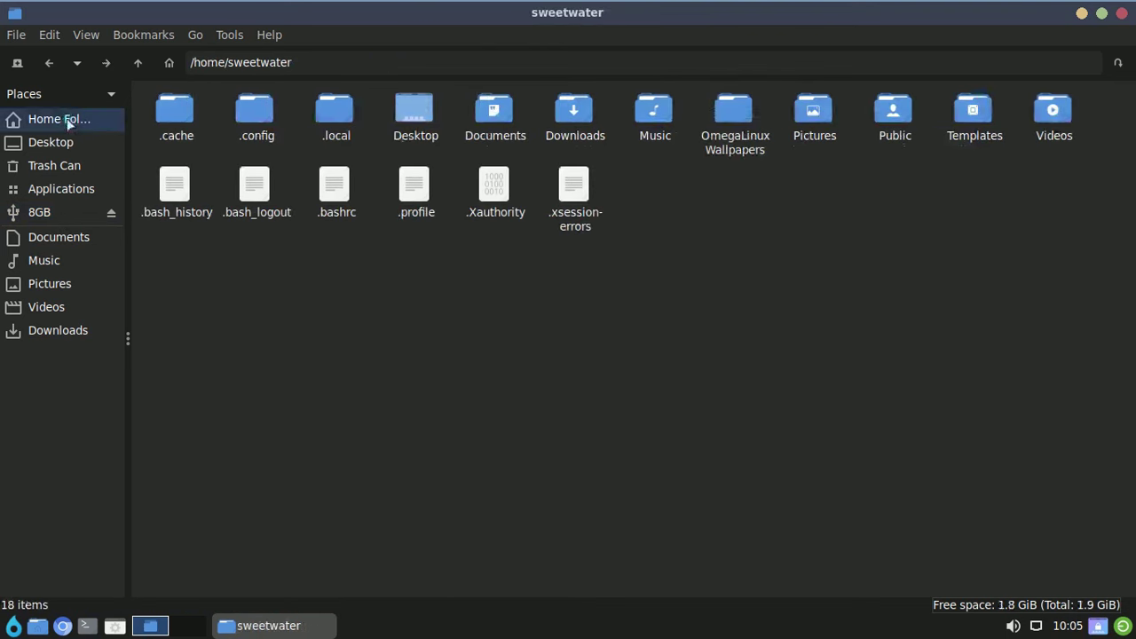
{"action": "double_click", "coordinate": [574, 111]}
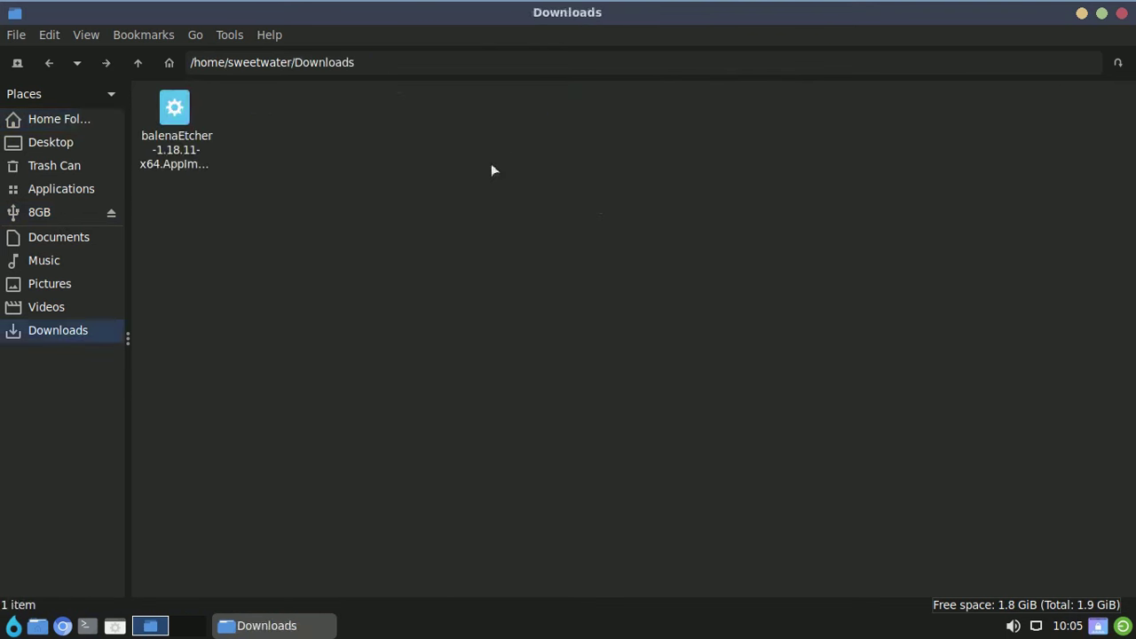
{"action": "right_click", "coordinate": [477, 168]}
{"action": "left_click", "coordinate": [553, 218]}
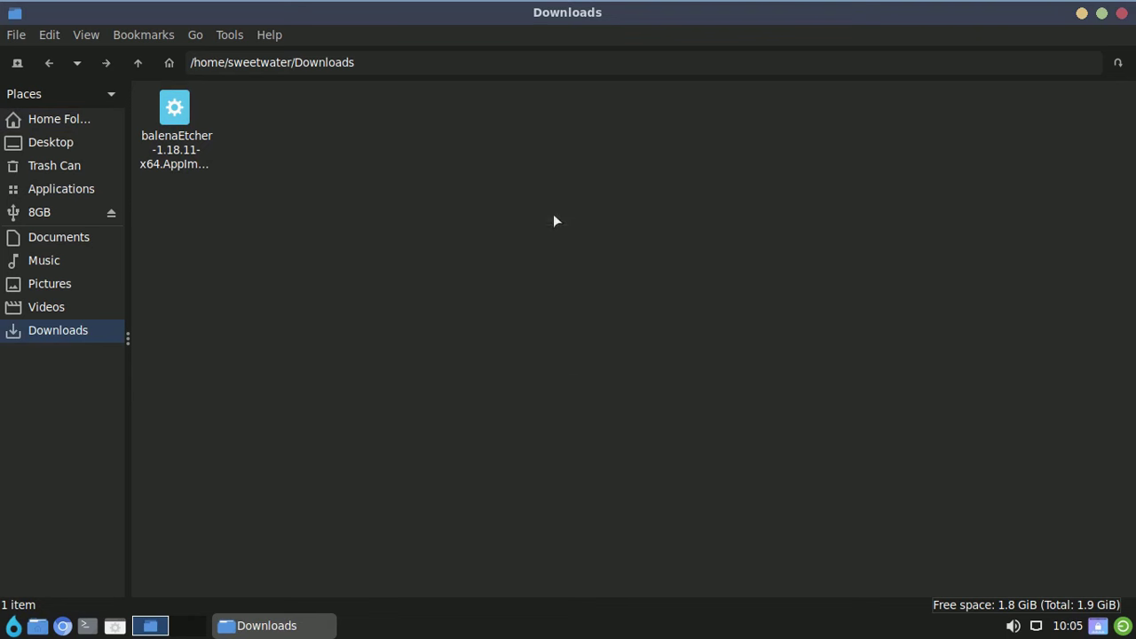
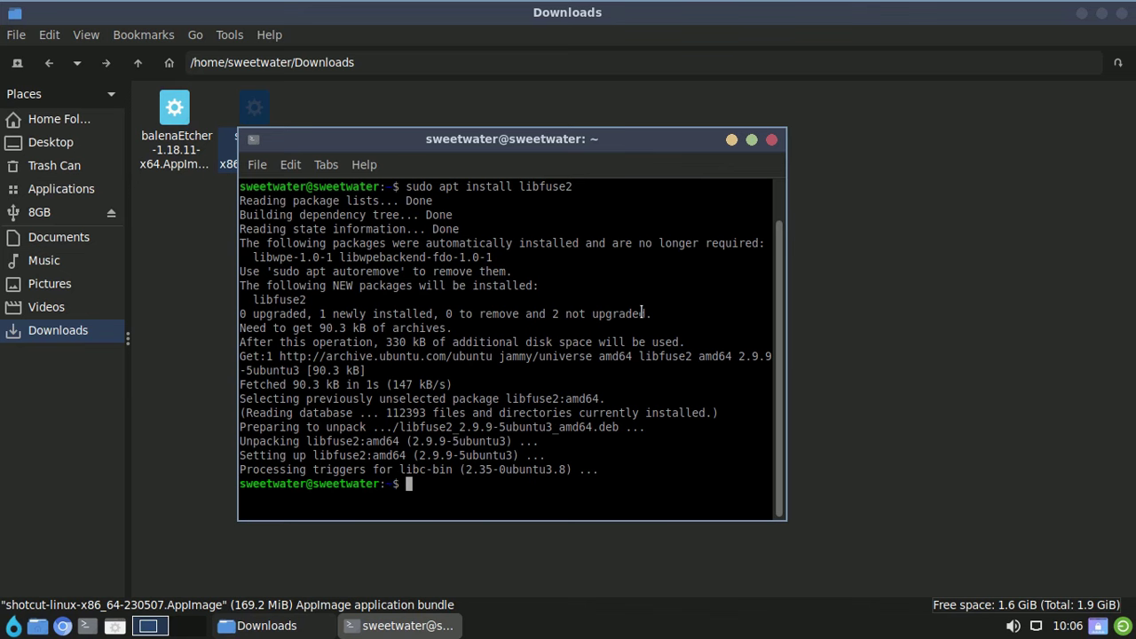
Close the terminal, execute the Shotcut AppImage from the Downloads folder to test it, and close Shotcut.
{"action": "left_click", "coordinate": [772, 140]}
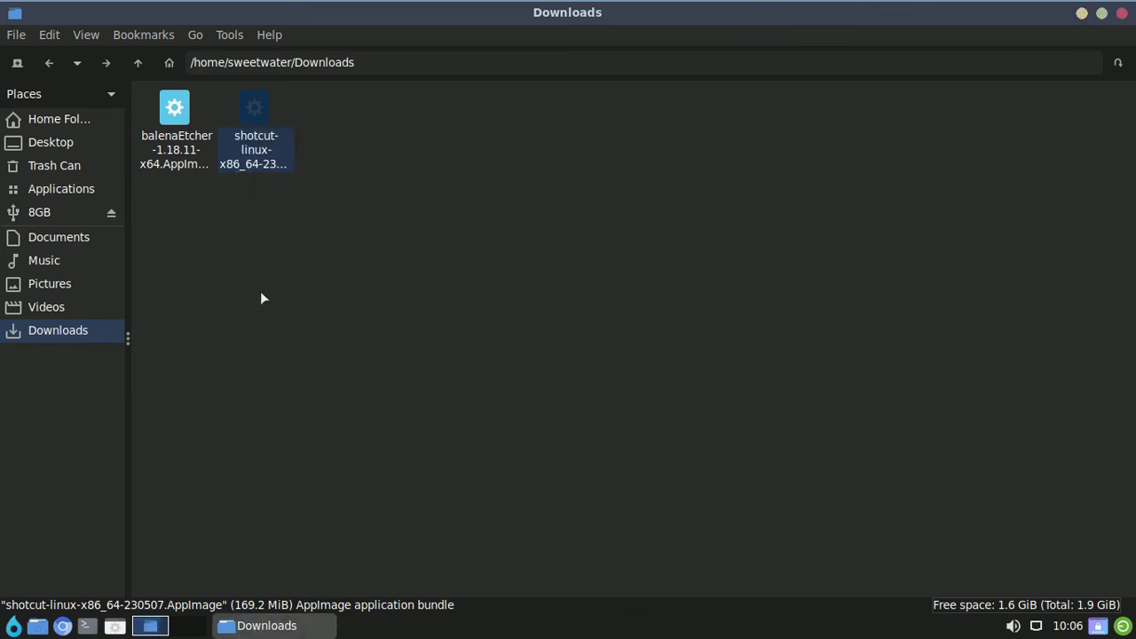
{"action": "double_click", "coordinate": [260, 170]}
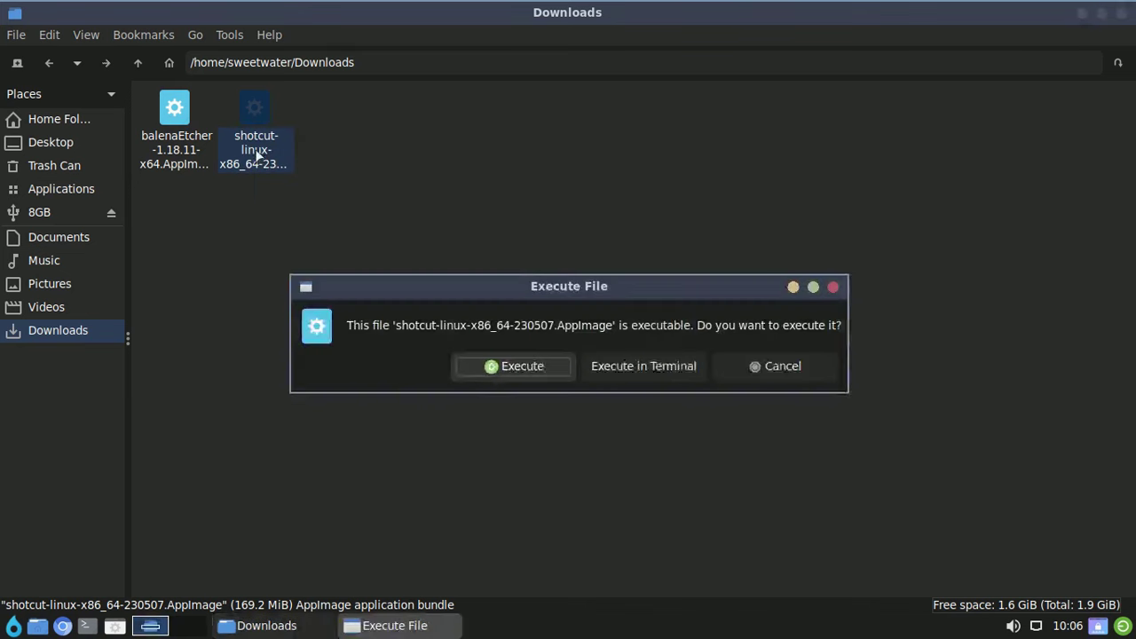
{"action": "left_click", "coordinate": [521, 367]}
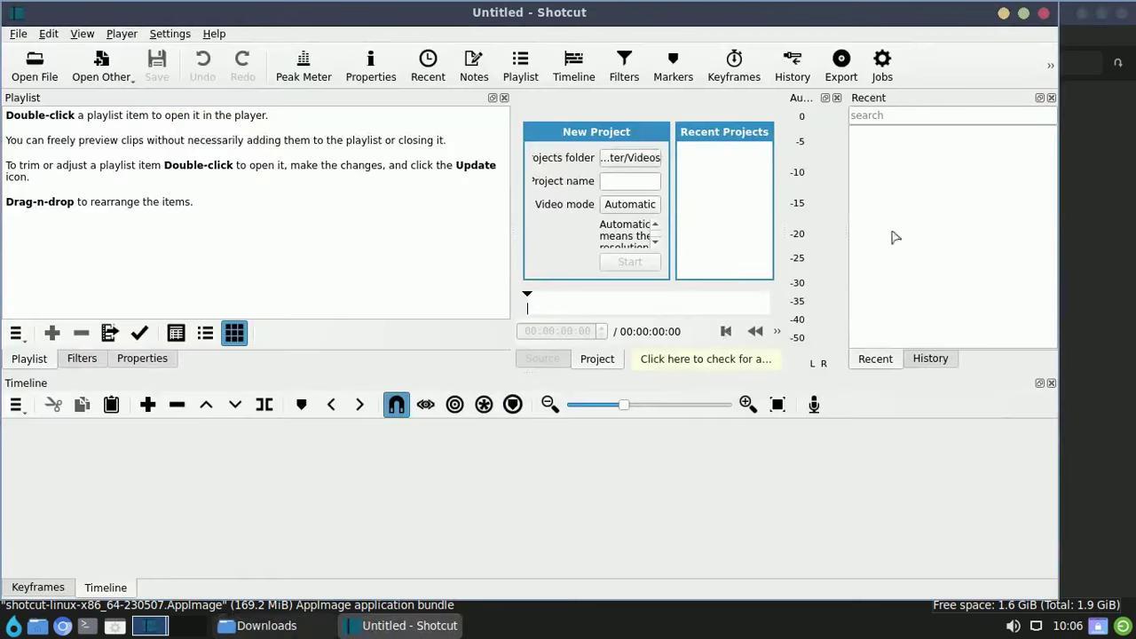
{"action": "left_click", "coordinate": [1043, 14]}
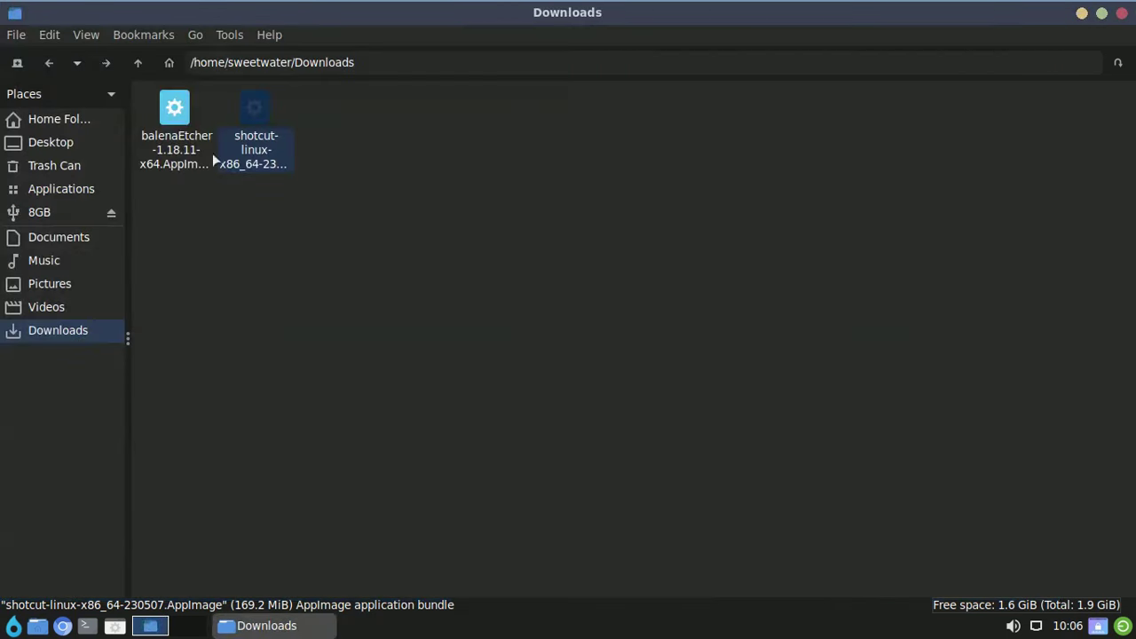
Execute the balenaEtcher AppImage from the Downloads folder to test it and close balenaEtcher.
{"action": "double_click", "coordinate": [183, 146]}
{"action": "left_click", "coordinate": [483, 364]}
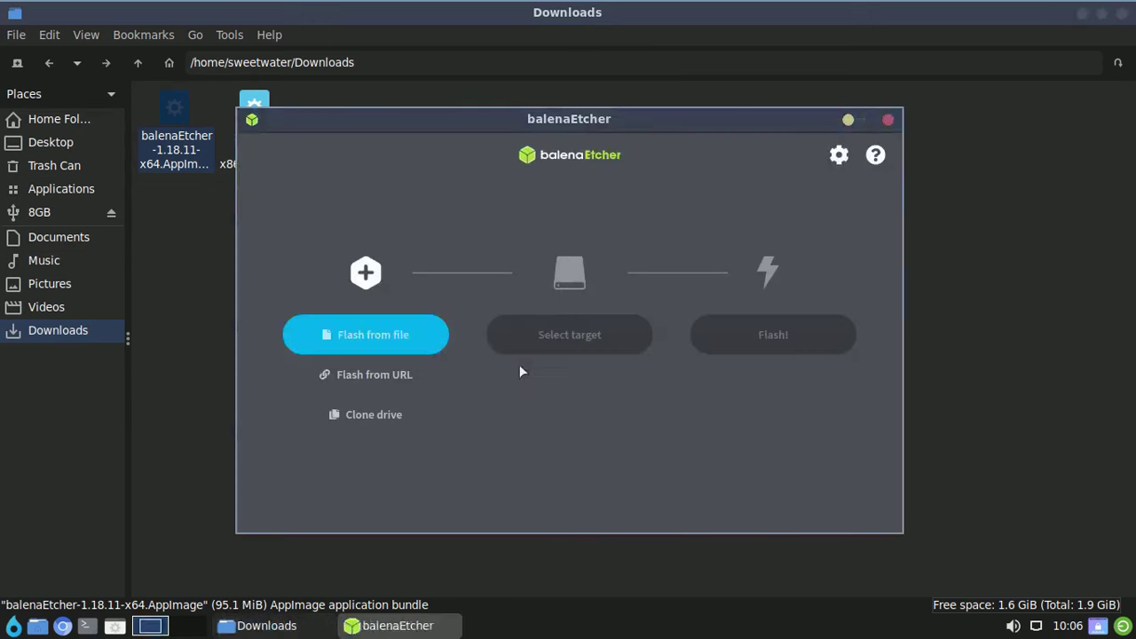
{"action": "left_click", "coordinate": [888, 119]}
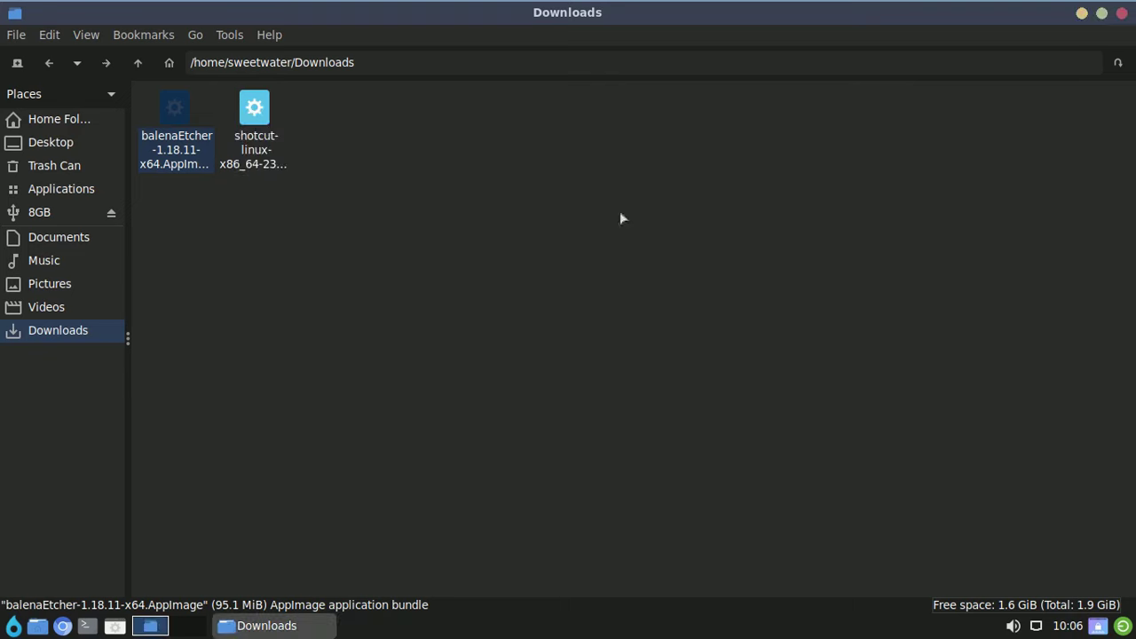
Play the Apowersoft MP4 video from the 8GB drive's _Testes-Som-Appimage folder, and close the player and the file manager.
{"action": "left_click", "coordinate": [44, 213]}
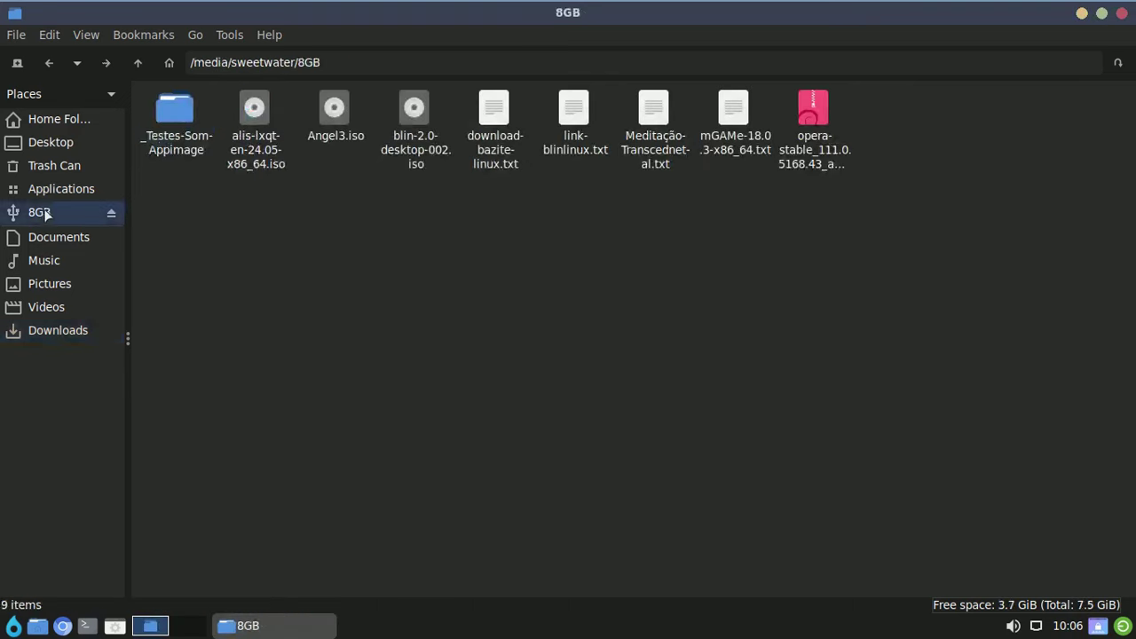
{"action": "double_click", "coordinate": [196, 158]}
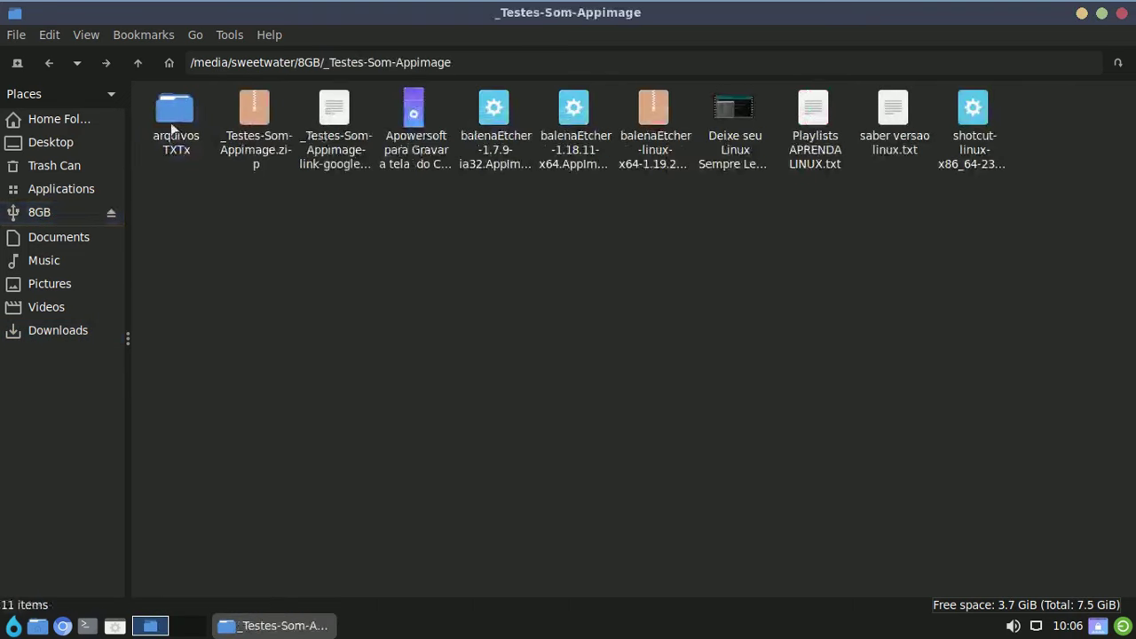
{"action": "right_click", "coordinate": [401, 104]}
{"action": "left_click", "coordinate": [435, 151]}
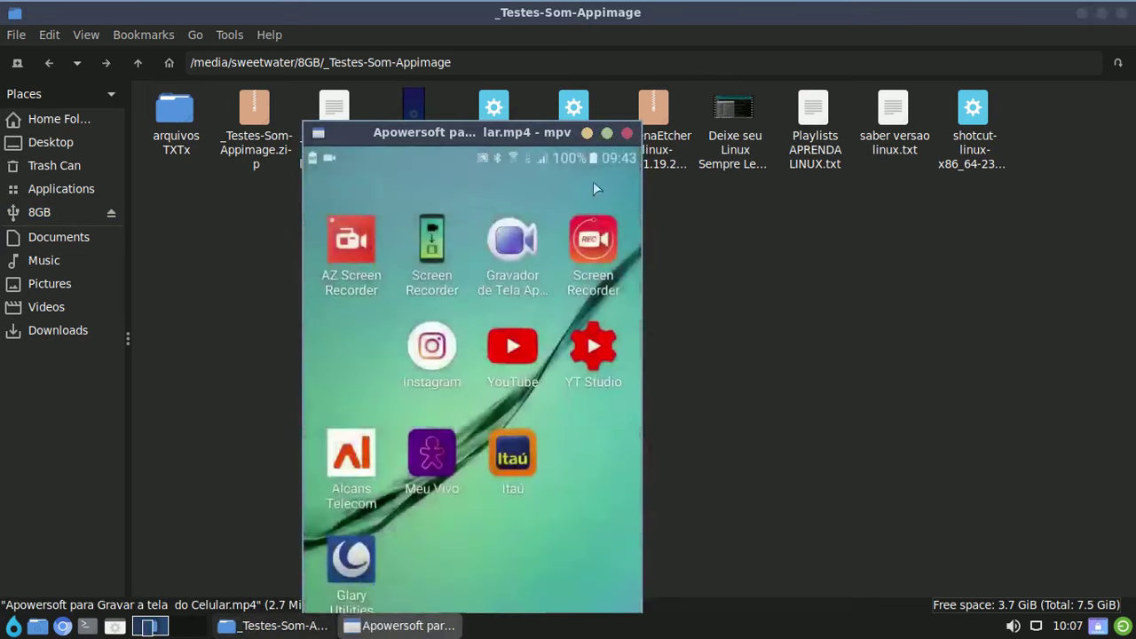
{"action": "left_click", "coordinate": [631, 128]}
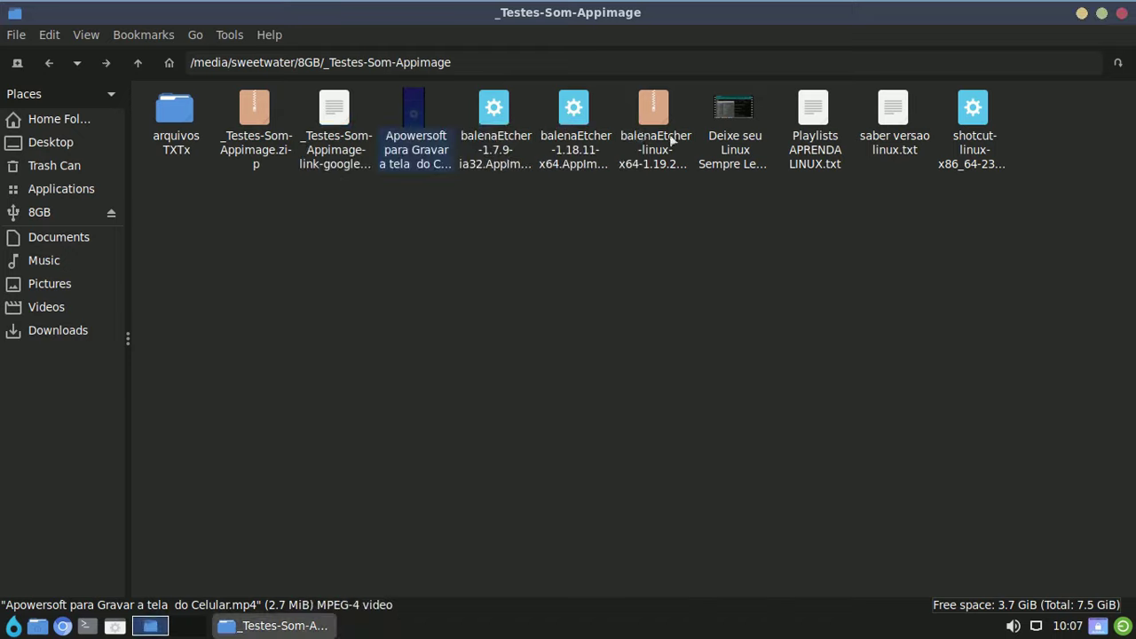
{"action": "left_click", "coordinate": [1122, 15]}
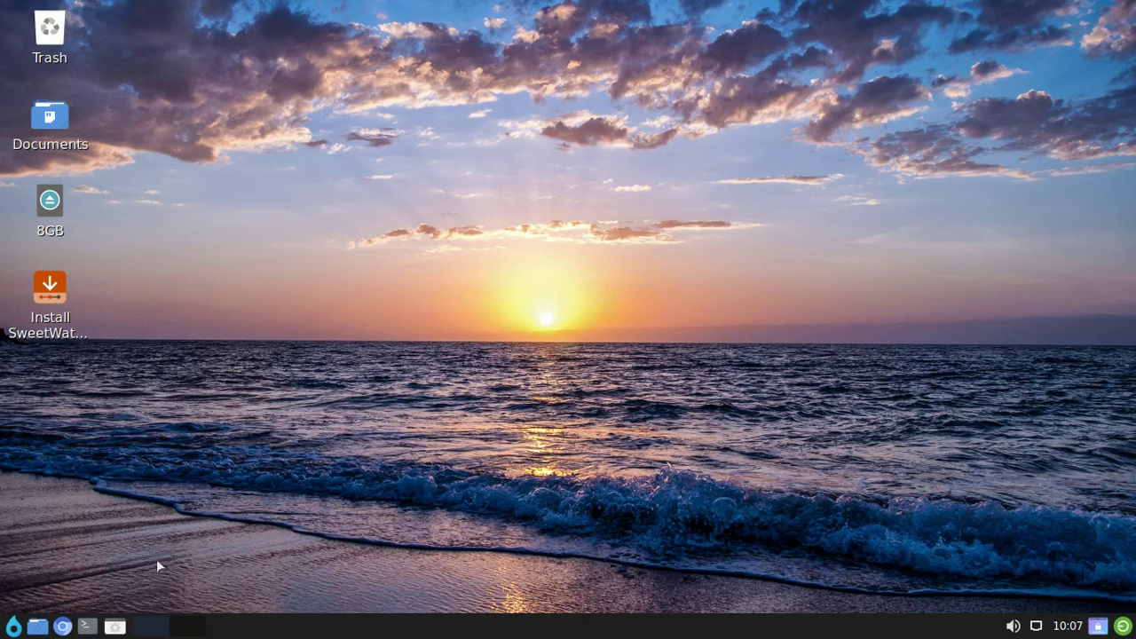
Examine the application menu's categories from Accessories and Debian through Sound & Video, System Tools and Preferences, and close it.
{"action": "left_click", "coordinate": [13, 626]}
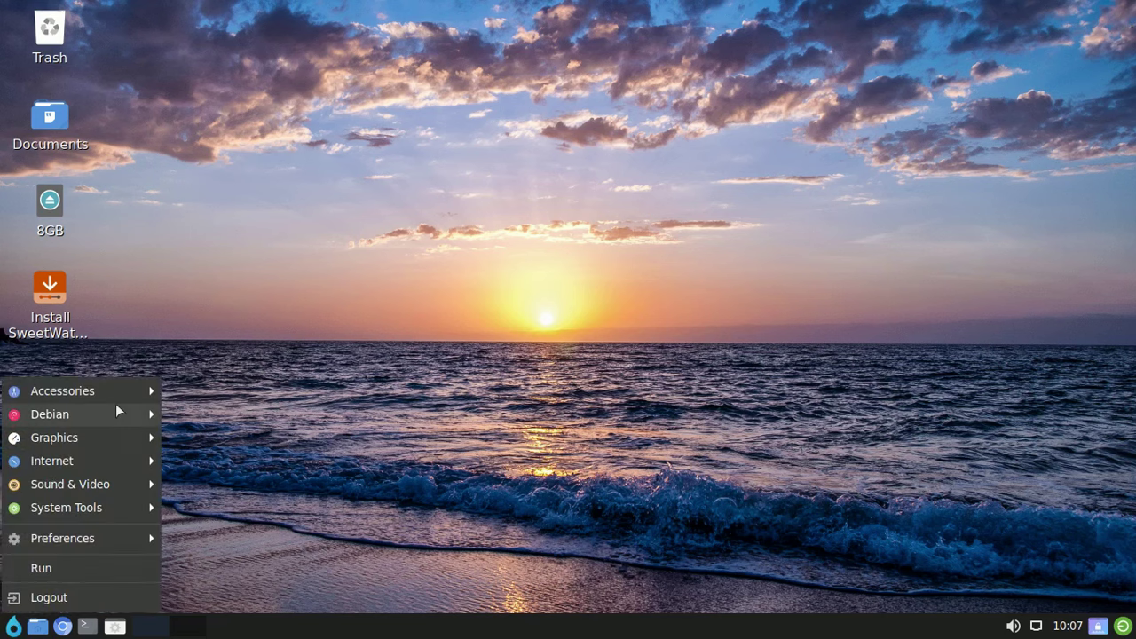
{"action": "mouse_move", "coordinate": [119, 402]}
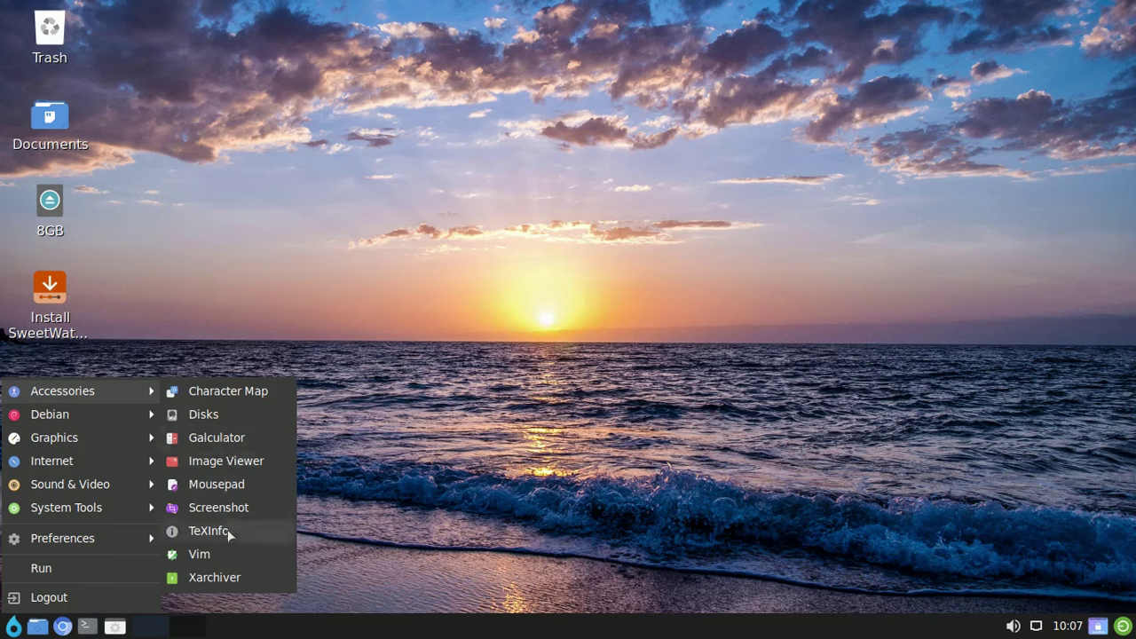
{"action": "mouse_move", "coordinate": [77, 414]}
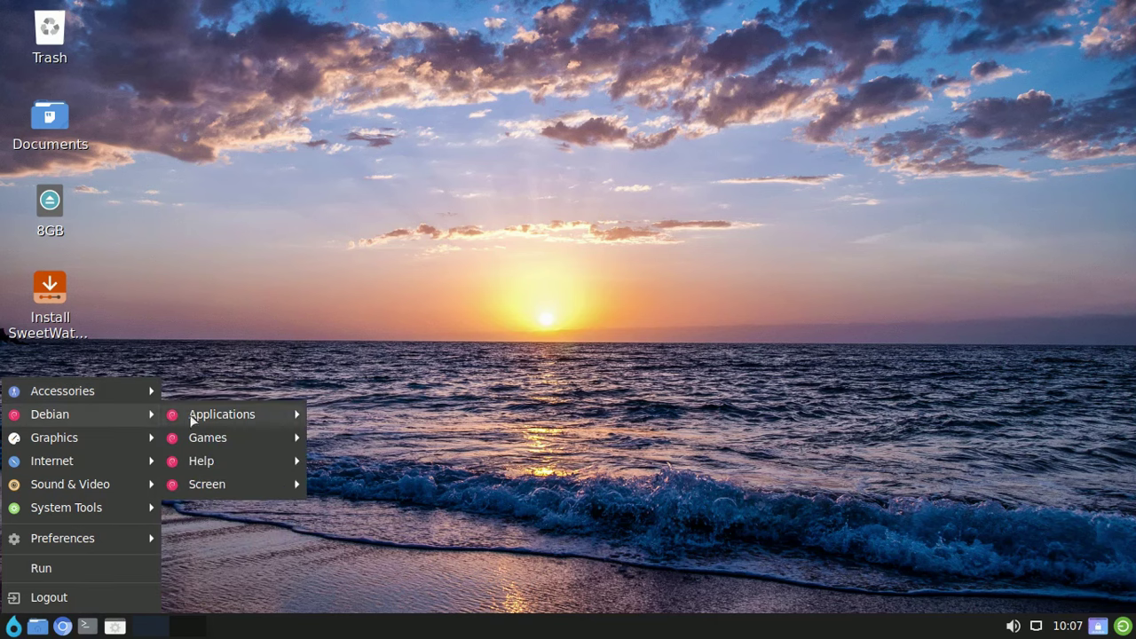
{"action": "mouse_move", "coordinate": [247, 415]}
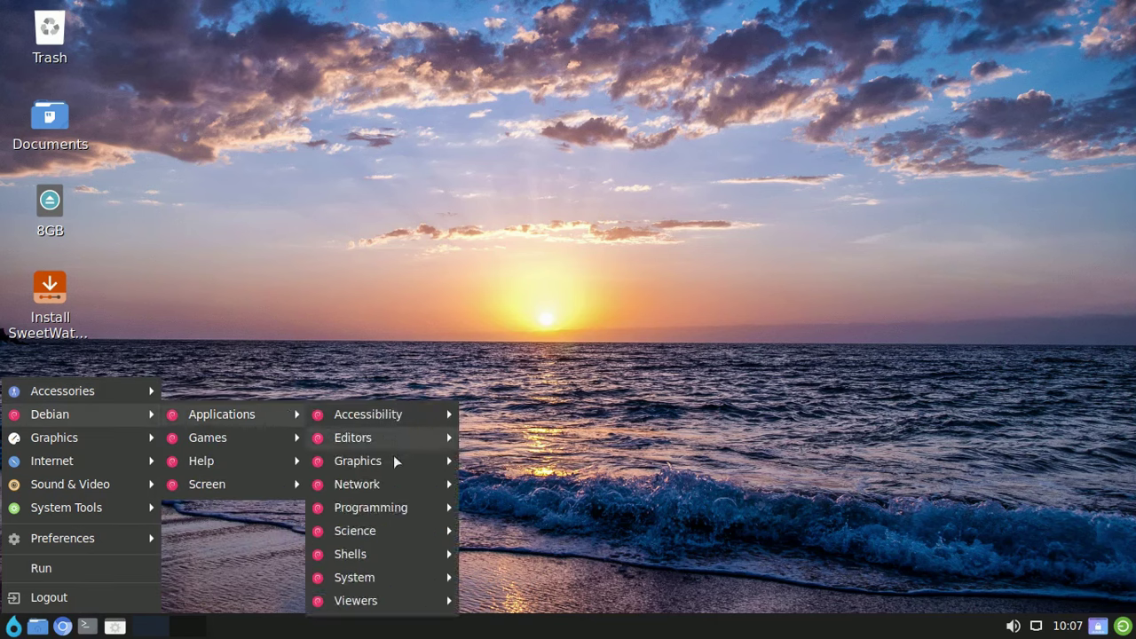
{"action": "mouse_move", "coordinate": [134, 442]}
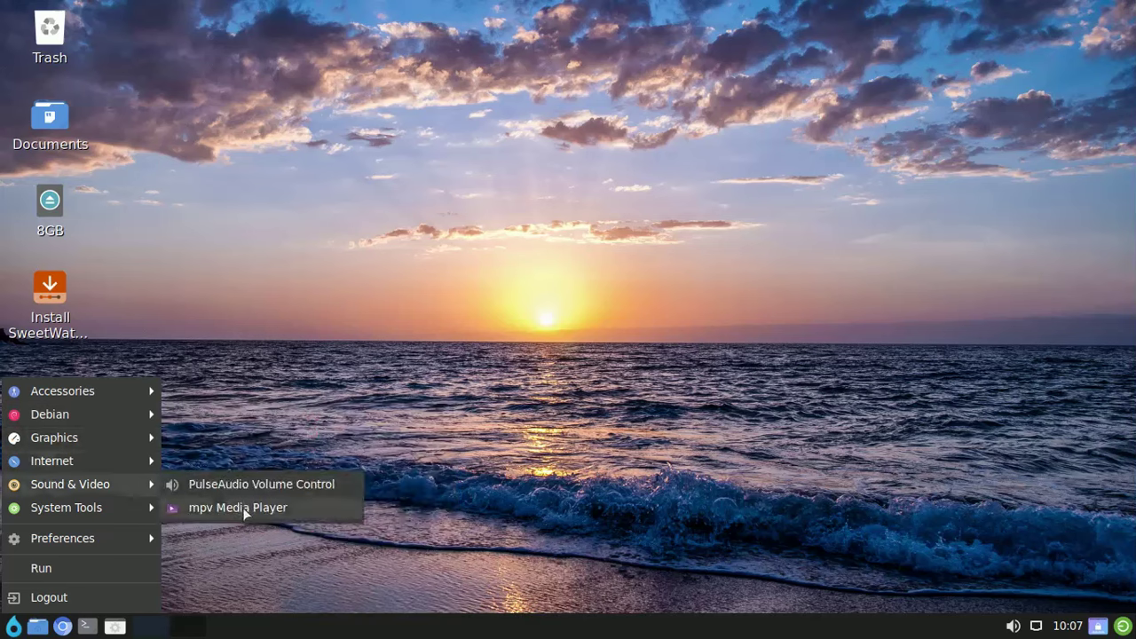
{"action": "mouse_move", "coordinate": [86, 512]}
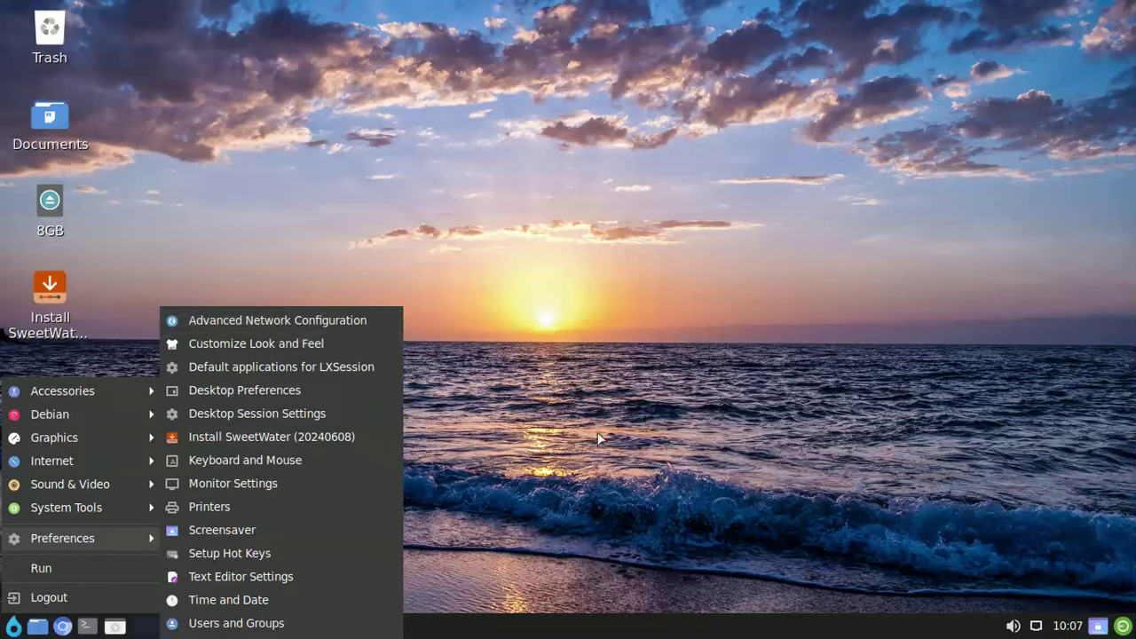
{"action": "left_click", "coordinate": [549, 448]}
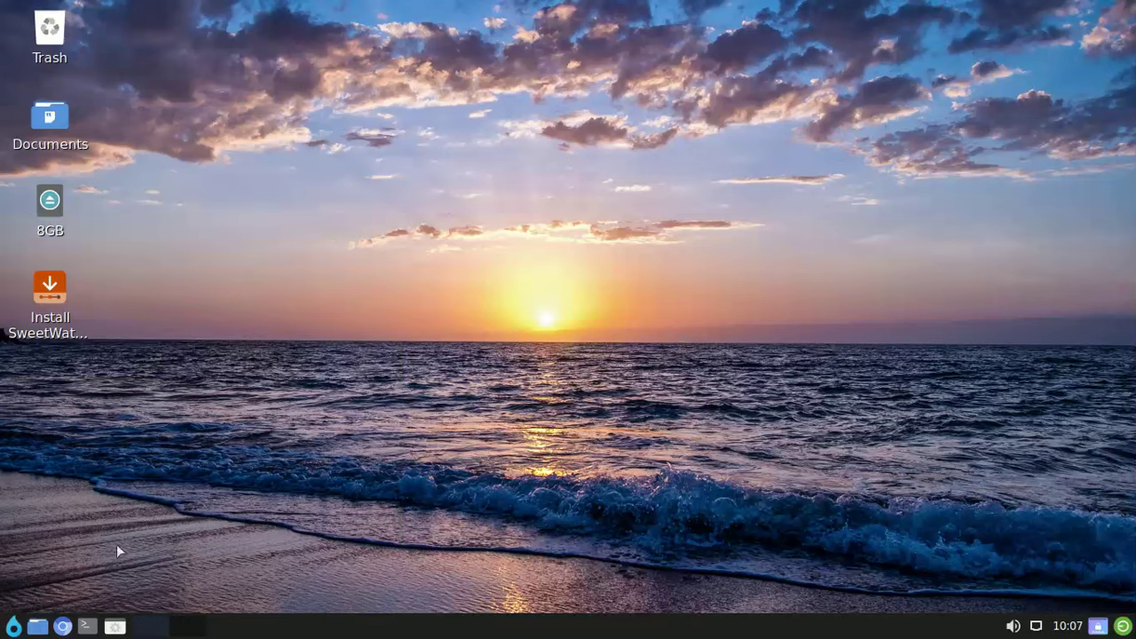
Play a YouTube Short from youtube.com in a new Chromium tab, and close the browser.
{"action": "left_click", "coordinate": [63, 626]}
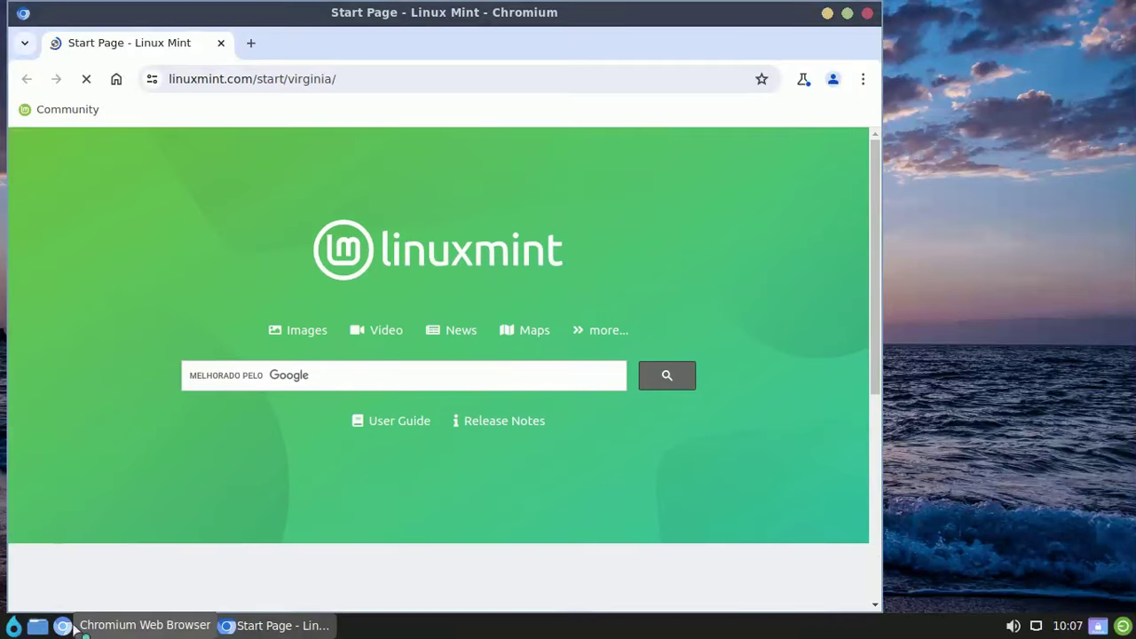
{"action": "left_click", "coordinate": [854, 130]}
{"action": "left_click", "coordinate": [250, 42]}
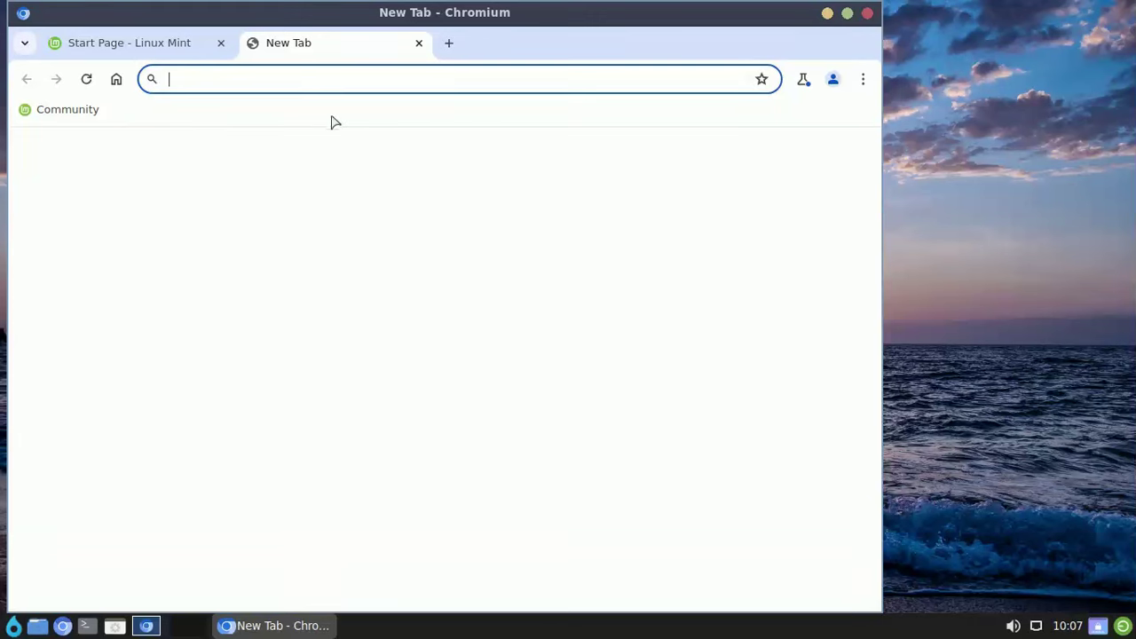
{"action": "type", "text": "youtu"}
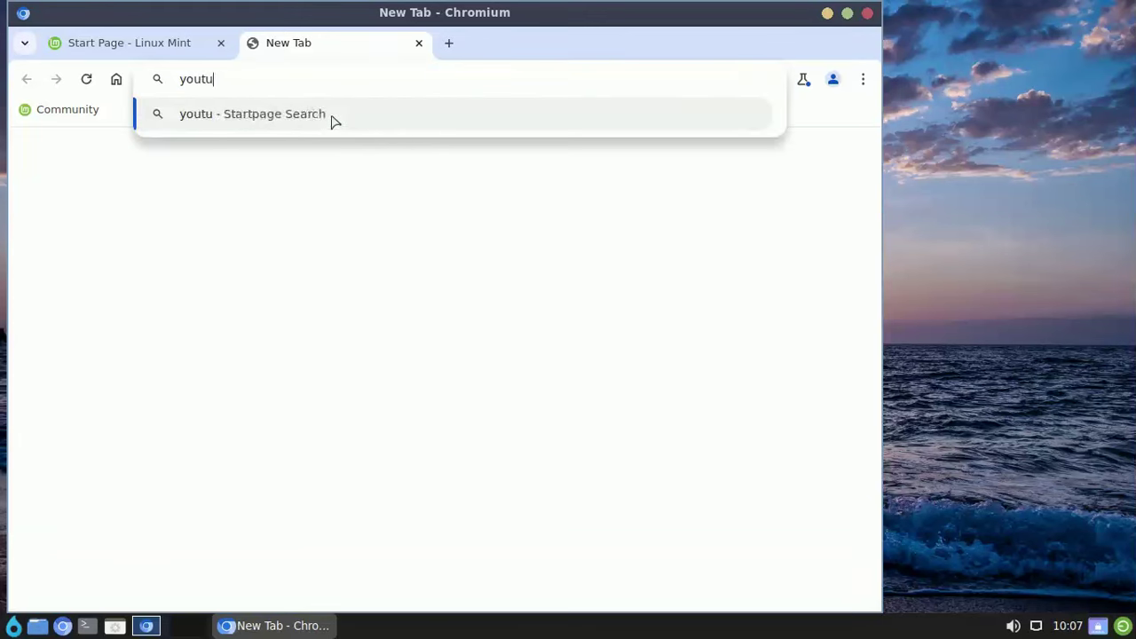
{"action": "type", "text": "be.com"}
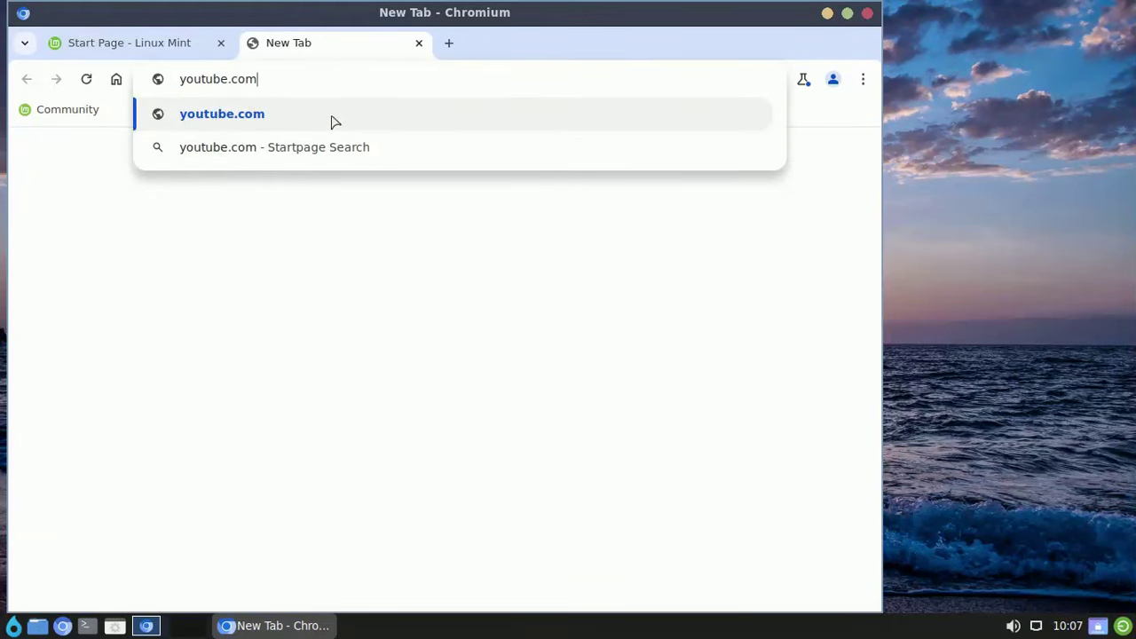
{"action": "key", "text": "Return"}
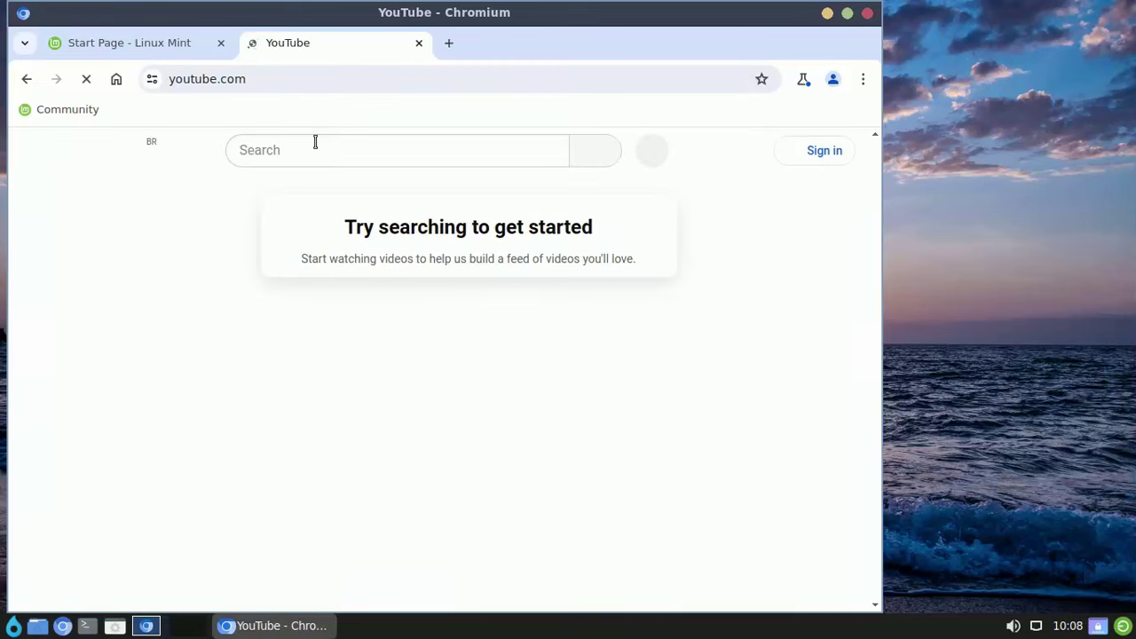
{"action": "left_click", "coordinate": [38, 266]}
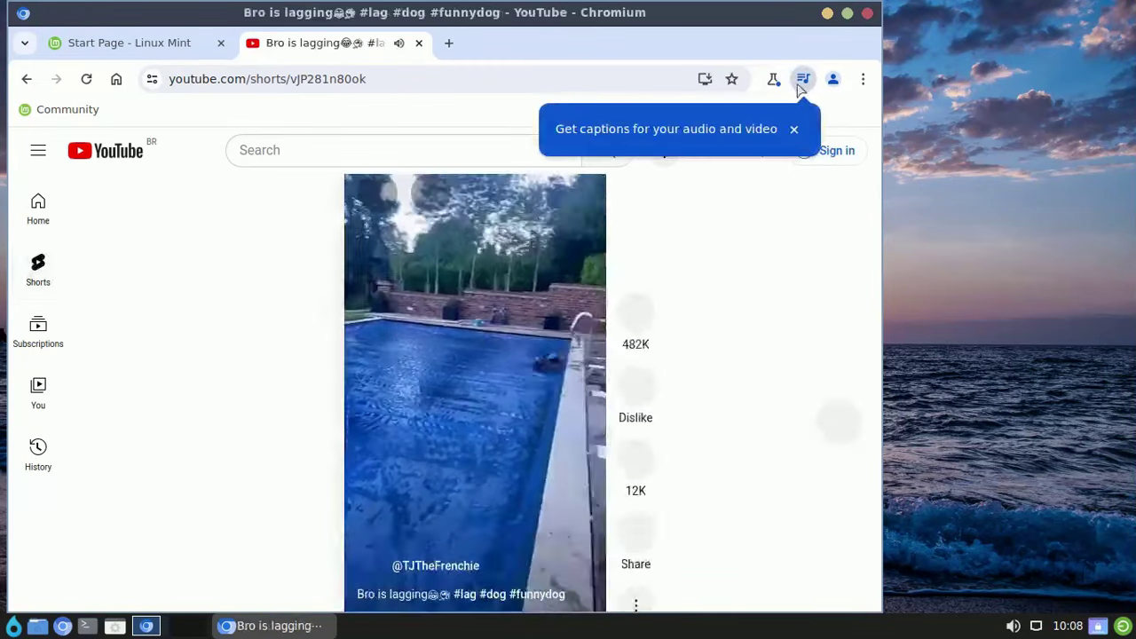
{"action": "left_click", "coordinate": [868, 13]}
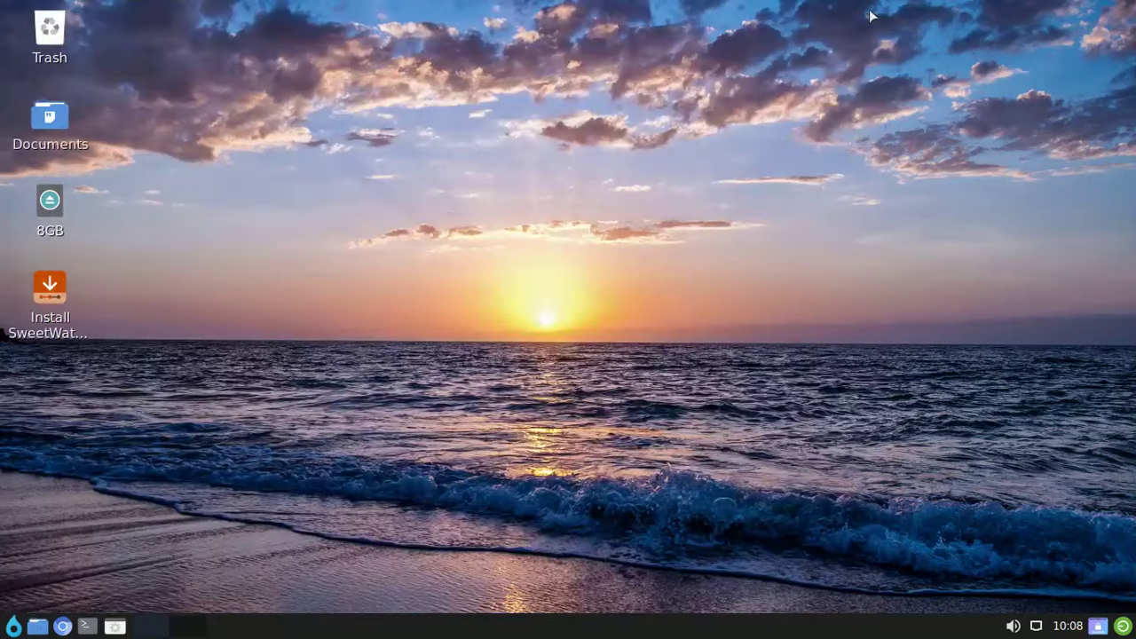
Launch the SweetWater installer from the desktop and move its window so that it fits fully on the screen.
{"action": "right_click", "coordinate": [43, 292]}
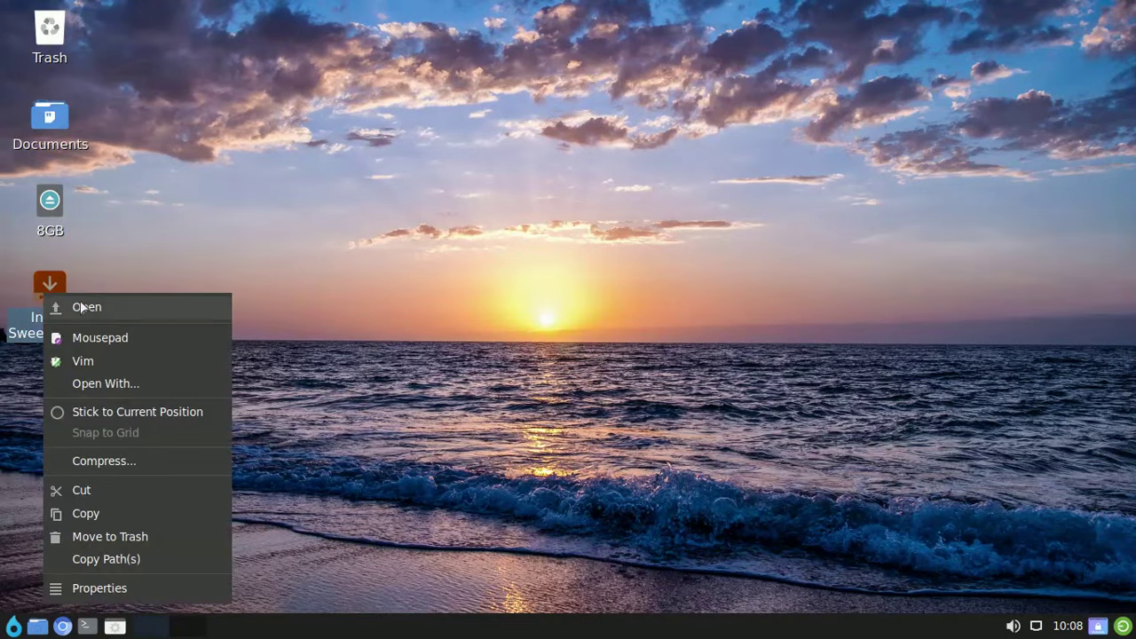
{"action": "left_click", "coordinate": [80, 303]}
{"action": "left_click", "coordinate": [405, 366]}
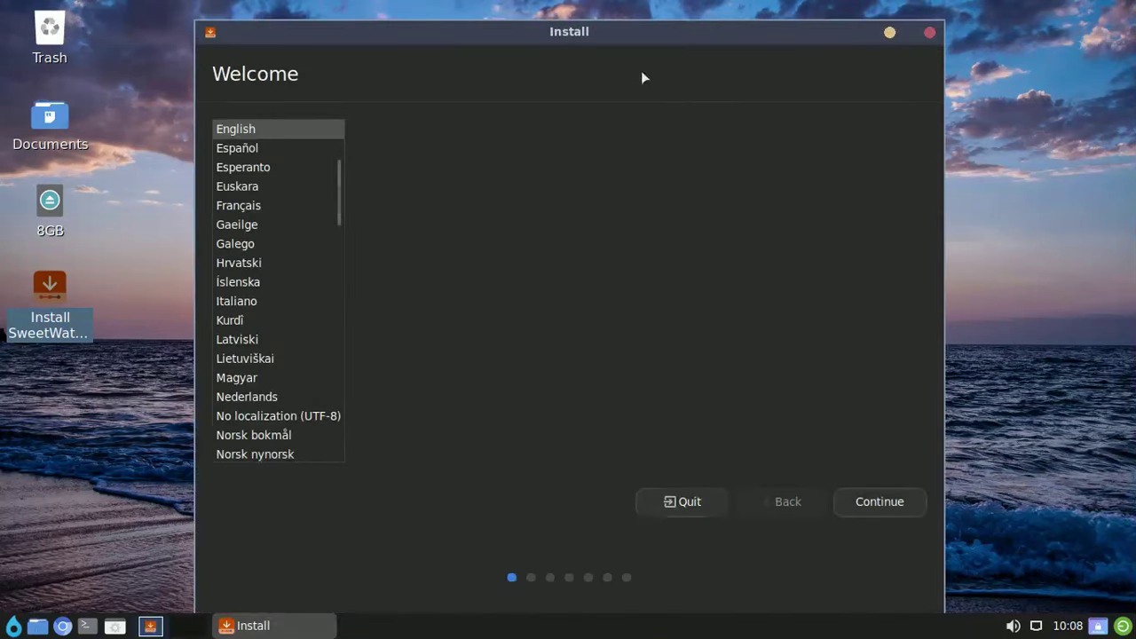
{"action": "left_click_drag", "start_coordinate": [609, 40], "coordinate": [427, 21]}
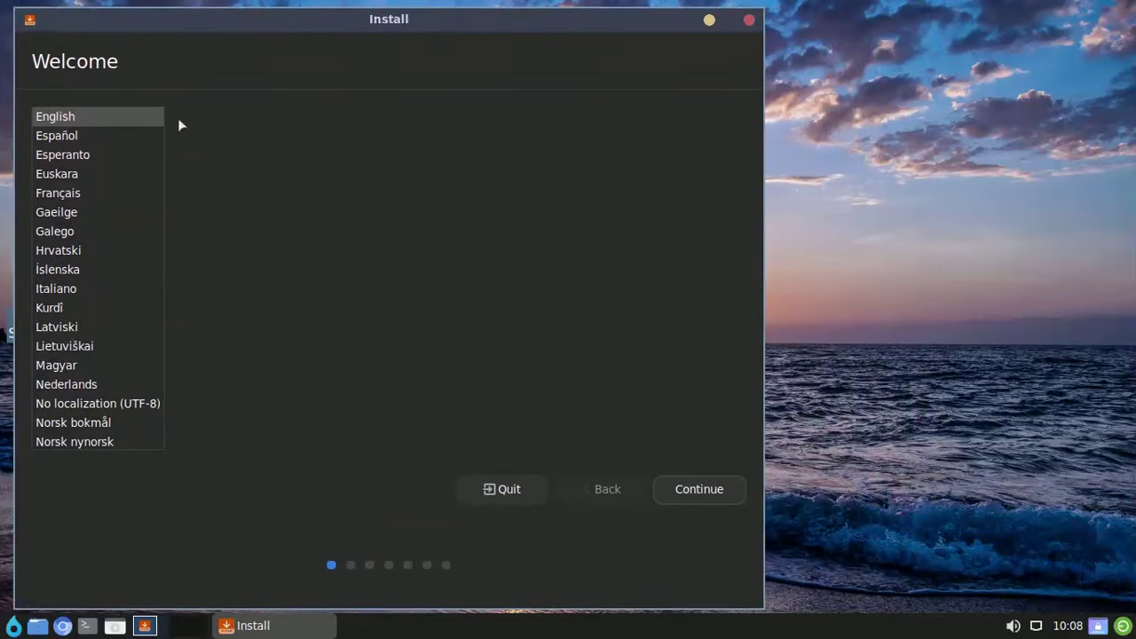
Set the installation language to Português do Brasil and proceed to the keyboard layout page.
{"action": "scroll", "coordinate": [93, 250], "scroll_direction": "down", "scroll_amount": 2}
{"action": "scroll", "coordinate": [94, 251], "scroll_direction": "down", "scroll_amount": 2}
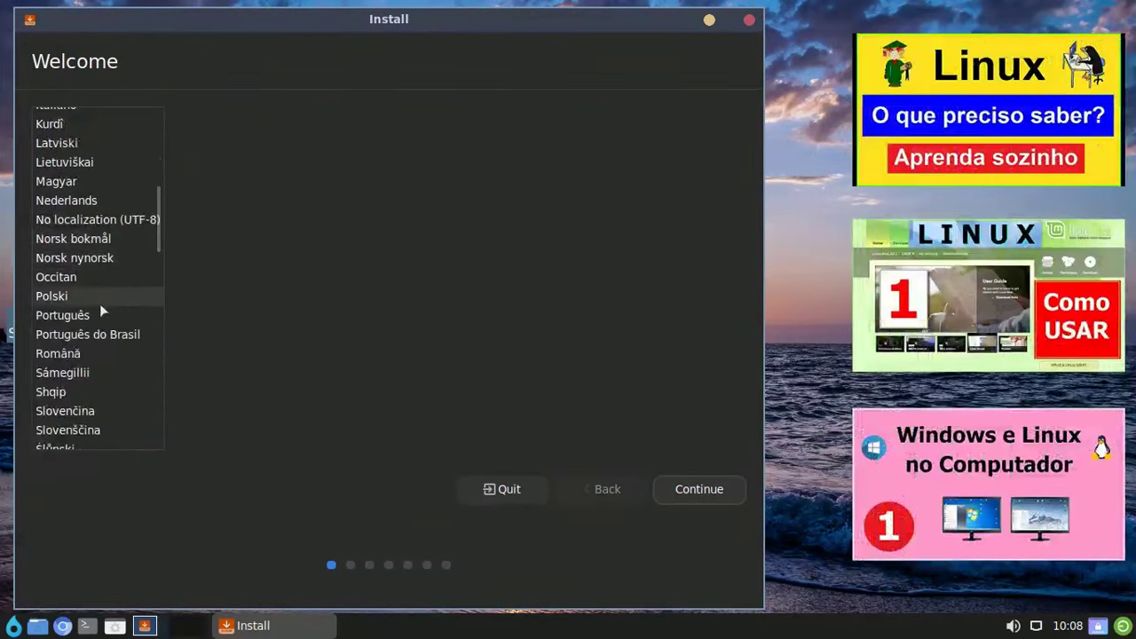
{"action": "left_click", "coordinate": [104, 334]}
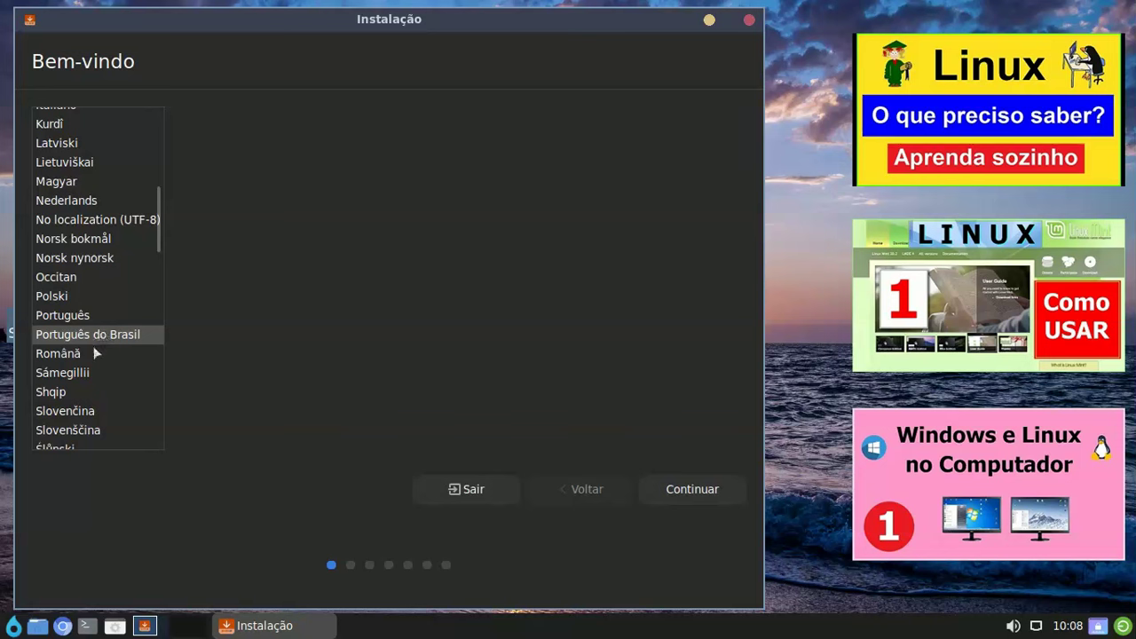
{"action": "left_click", "coordinate": [675, 493]}
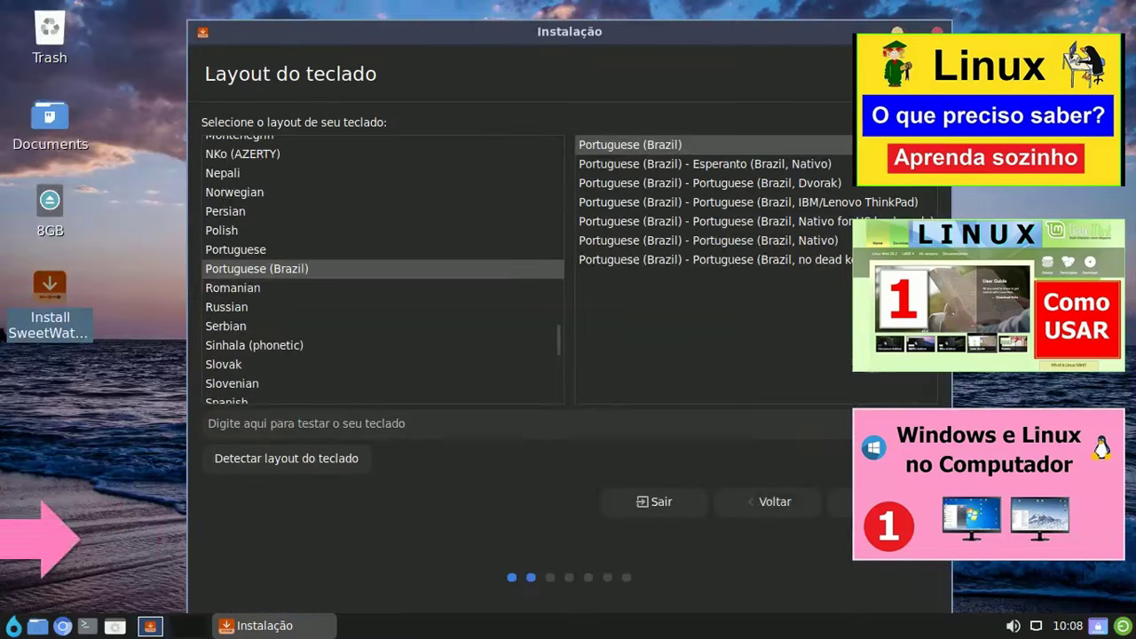
Bring the installer window fully into view, test the Portuguese (Brazil) keyboard layout with "çççç", and accept the layout.
{"action": "left_click_drag", "start_coordinate": [745, 30], "coordinate": [586, 17]}
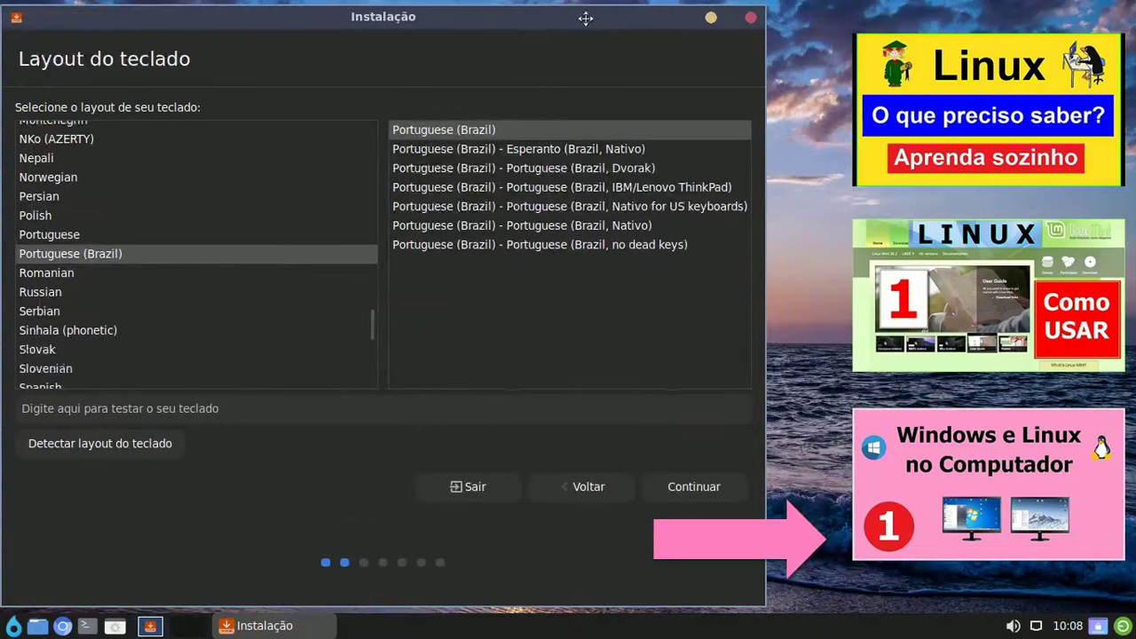
{"action": "left_click", "coordinate": [419, 405]}
{"action": "type", "text": "çççç"}
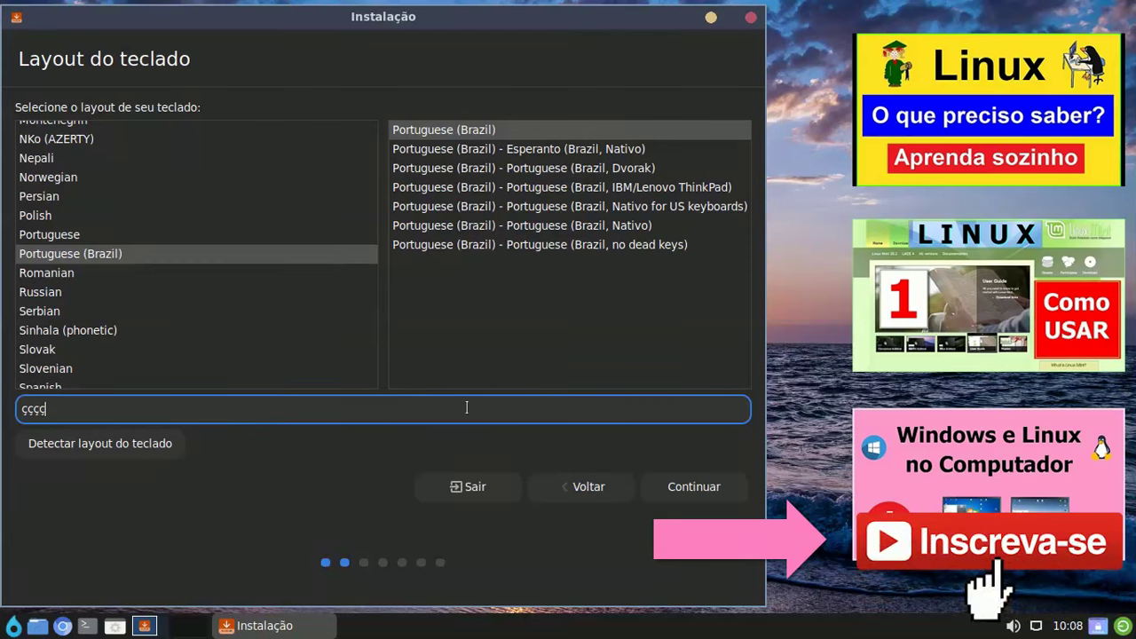
{"action": "left_click", "coordinate": [667, 486]}
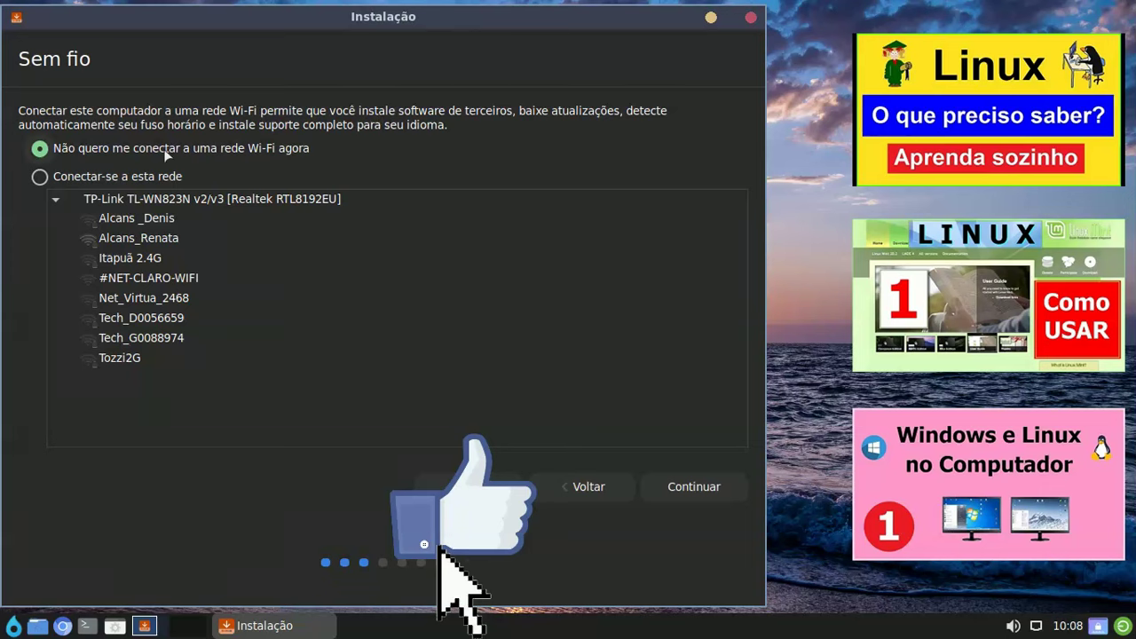
Continue without a Wi-Fi connection or third-party software, and let the installer unmount the partitions on /dev/sdb.
{"action": "left_click", "coordinate": [685, 488]}
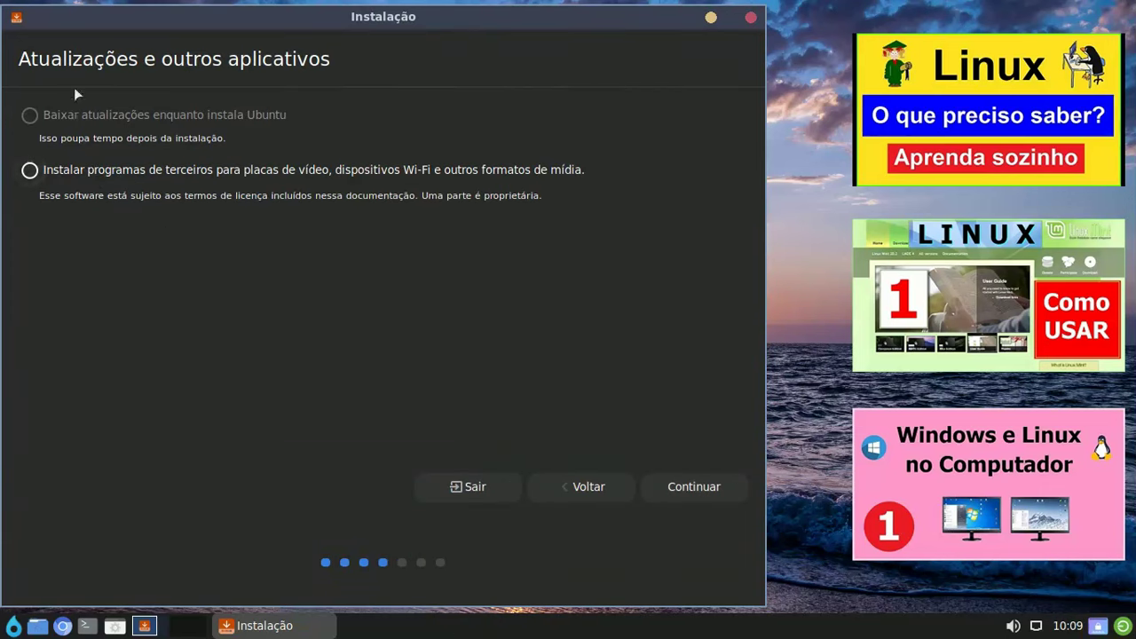
{"action": "left_click", "coordinate": [693, 496]}
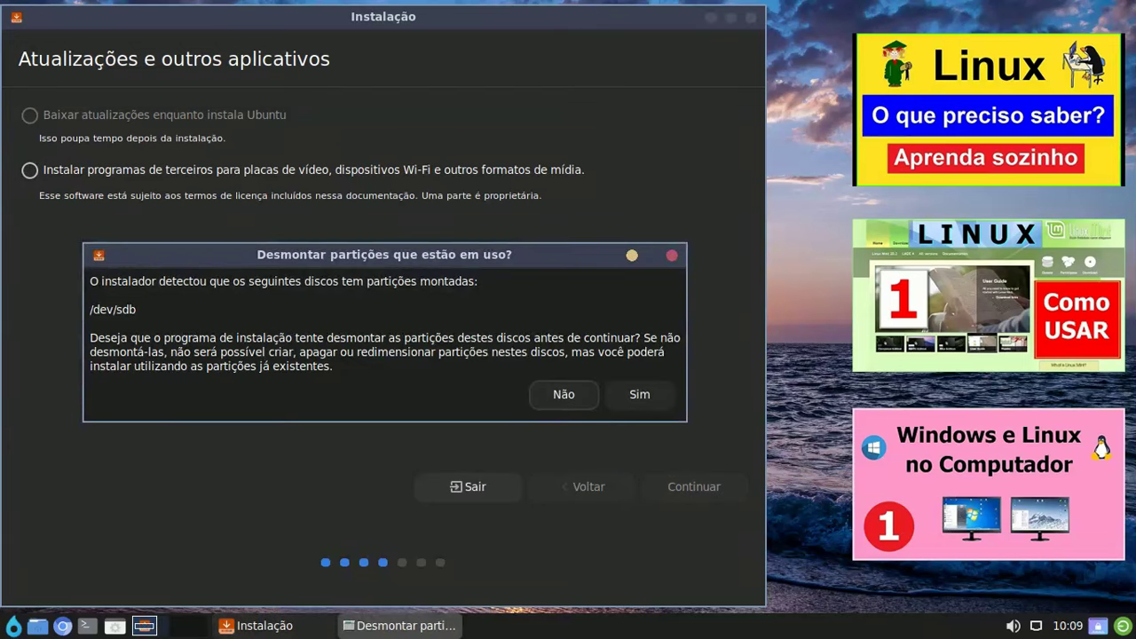
{"action": "left_click", "coordinate": [647, 397]}
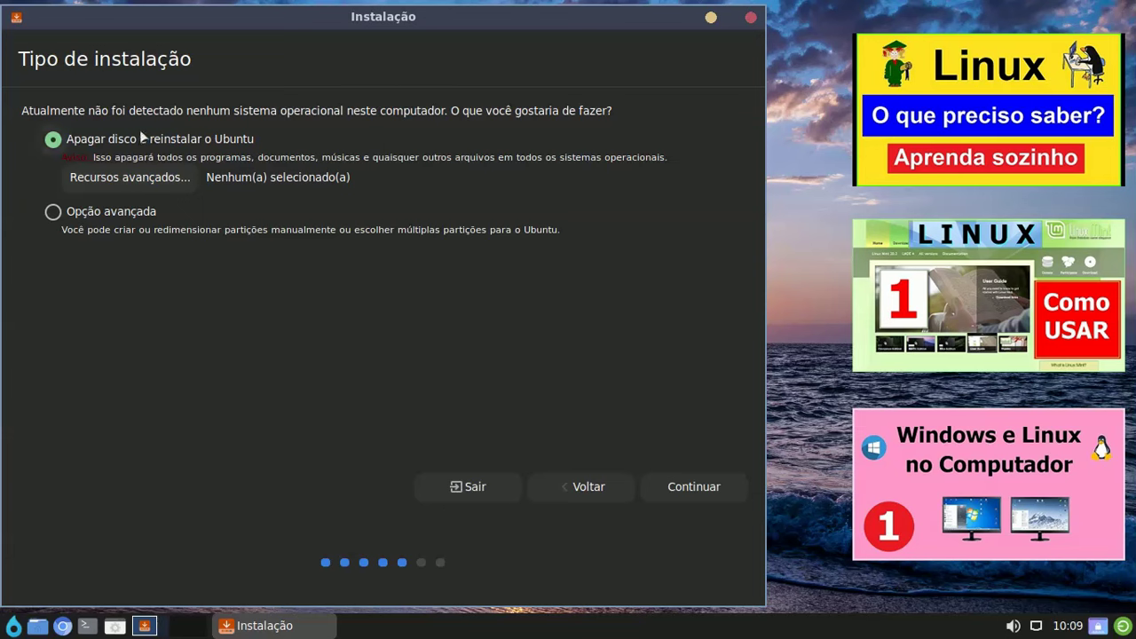
Select Opção avançada as the installation type, and quit the installer, confirming the exit.
{"action": "left_click", "coordinate": [52, 212]}
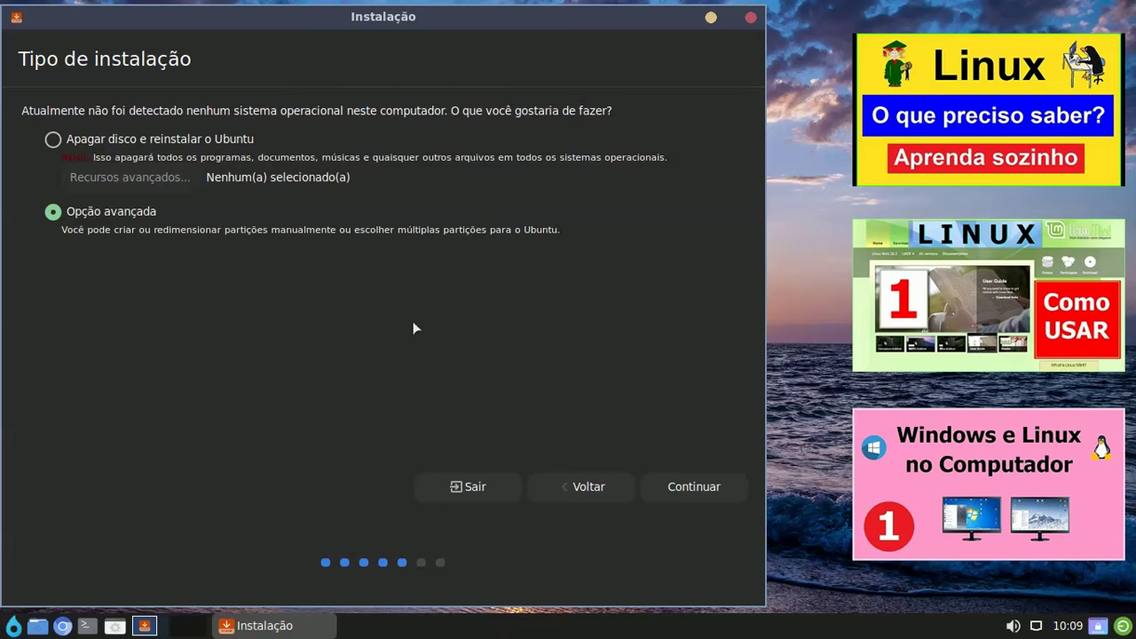
{"action": "left_click", "coordinate": [751, 19]}
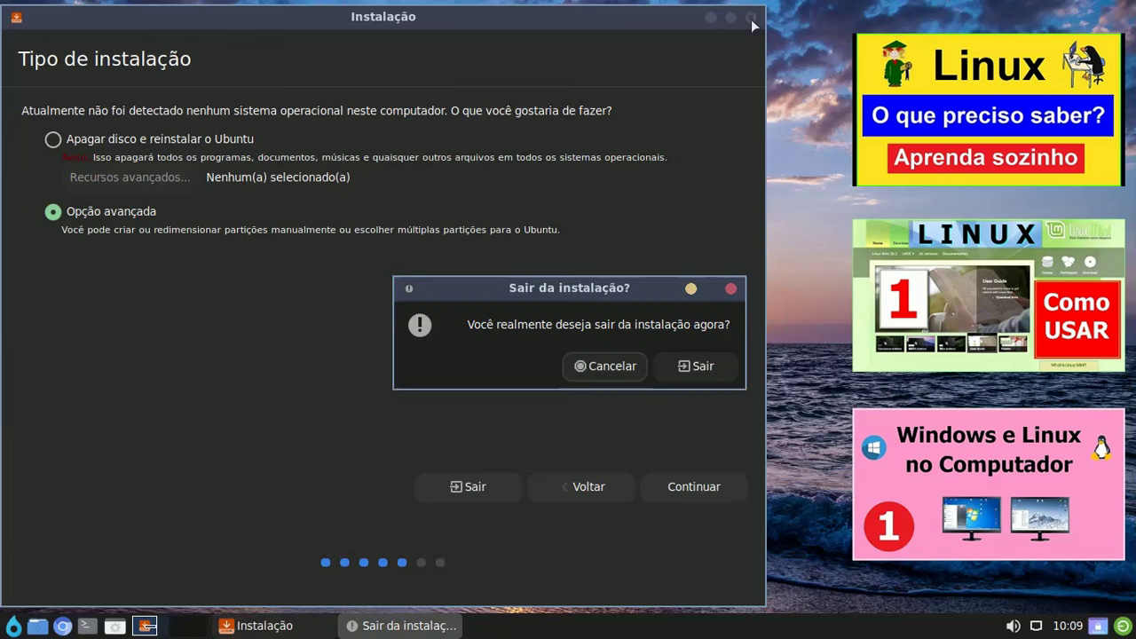
{"action": "left_click", "coordinate": [697, 373]}
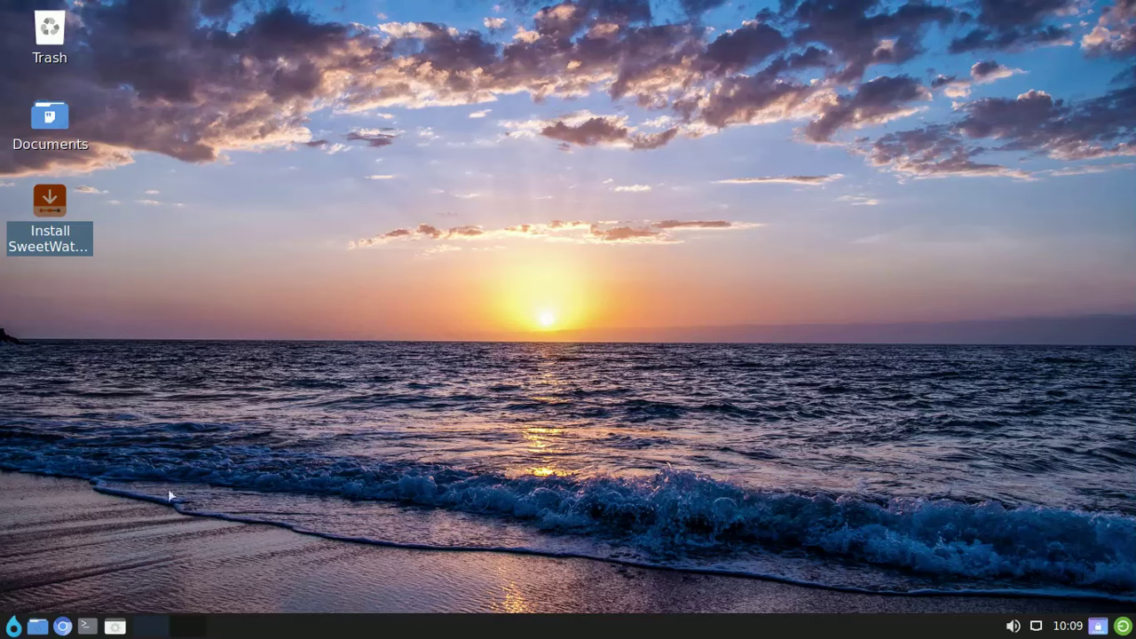
Look through the application menu's Accessories, System Tools and Preferences categories, and open Customize Look and Feel.
{"action": "left_click", "coordinate": [12, 626]}
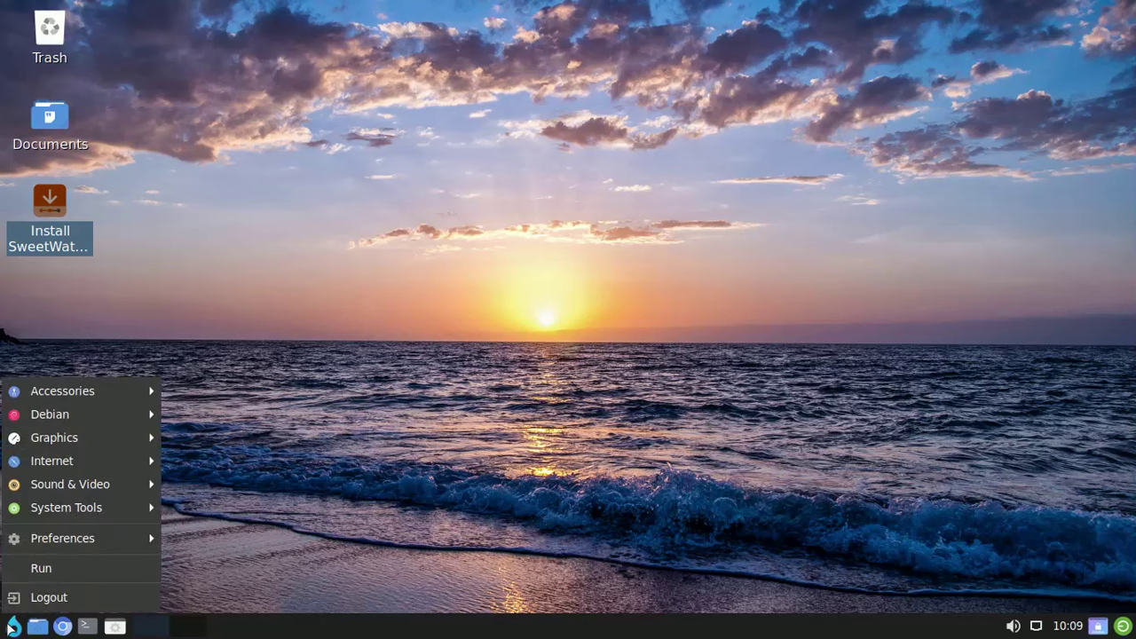
{"action": "left_click", "coordinate": [12, 627]}
{"action": "left_click", "coordinate": [11, 627]}
{"action": "mouse_move", "coordinate": [112, 392]}
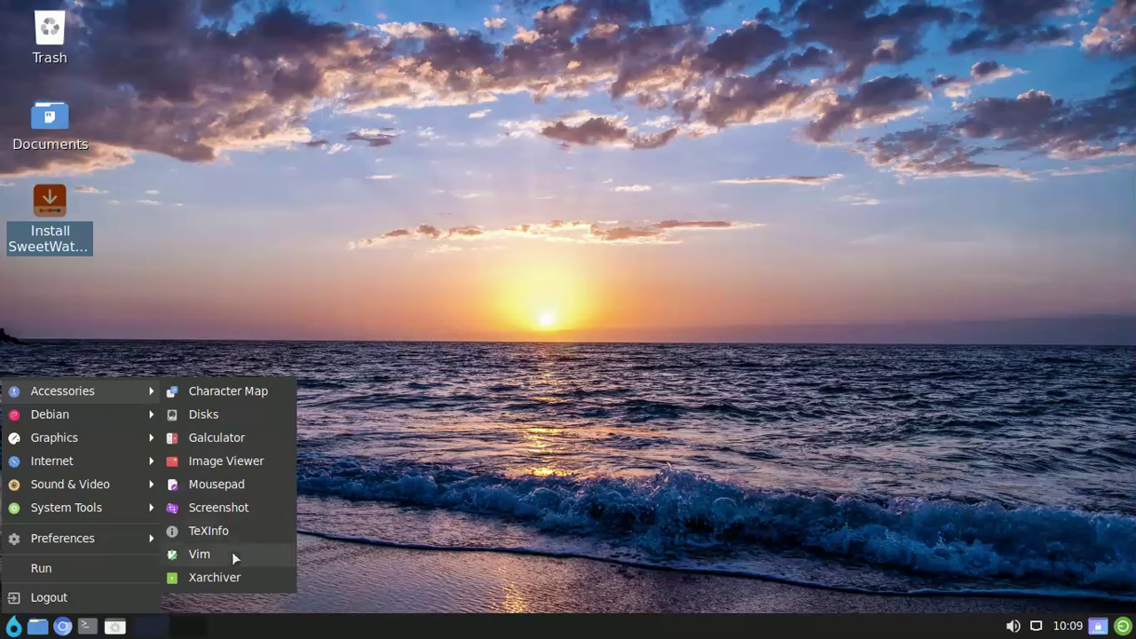
{"action": "mouse_move", "coordinate": [98, 518]}
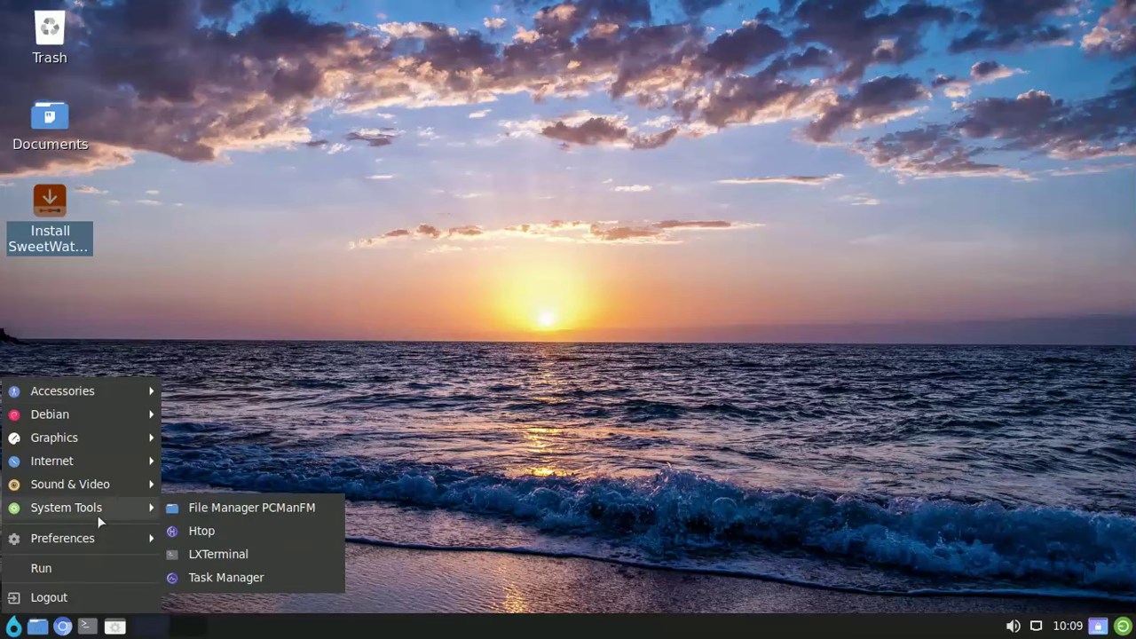
{"action": "mouse_move", "coordinate": [91, 538]}
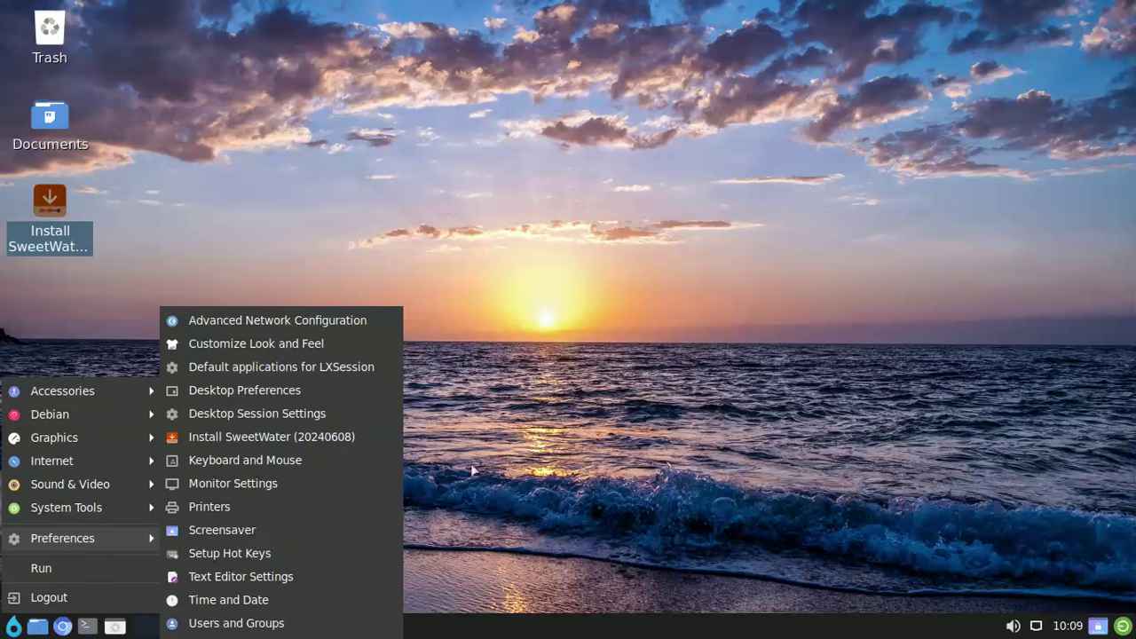
{"action": "left_click", "coordinate": [292, 346]}
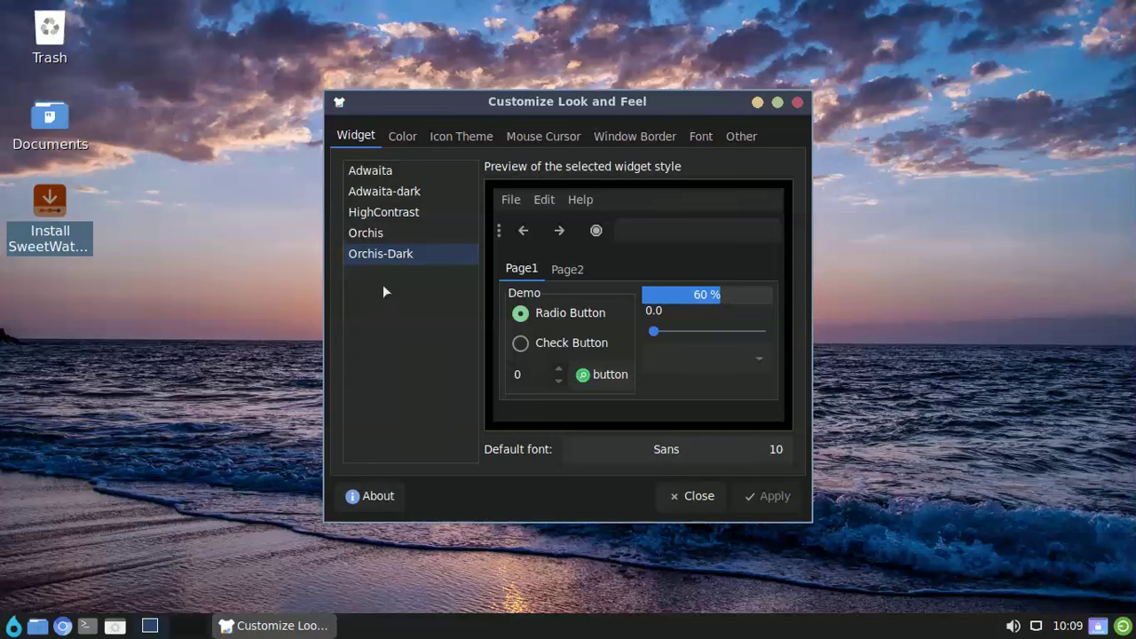
Preview the Orchis, HighContrast, Adwaita-dark and Adwaita widget styles, reselect Orchis-Dark, and close the window without applying.
{"action": "left_click", "coordinate": [383, 234]}
{"action": "left_click", "coordinate": [387, 214]}
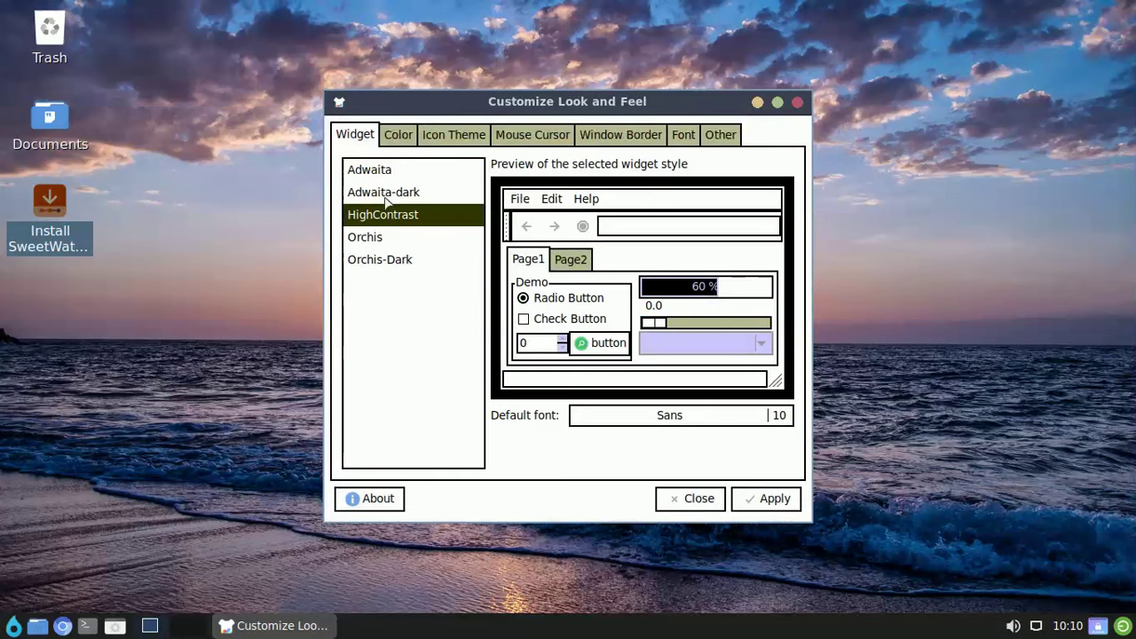
{"action": "left_click", "coordinate": [381, 191]}
{"action": "left_click", "coordinate": [376, 170]}
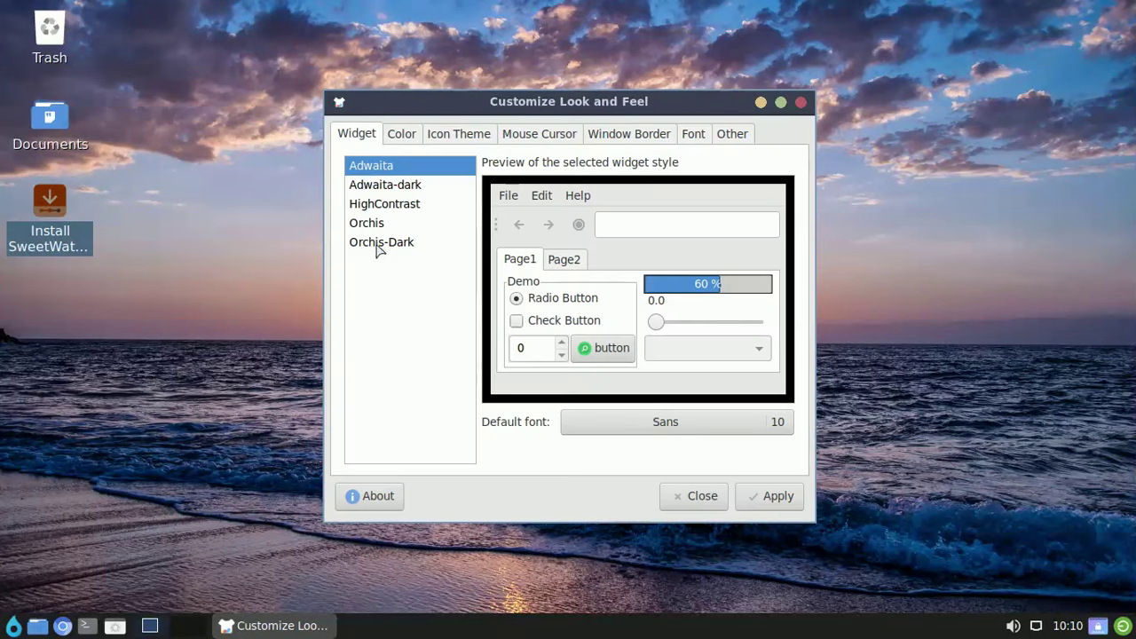
{"action": "left_click", "coordinate": [379, 250]}
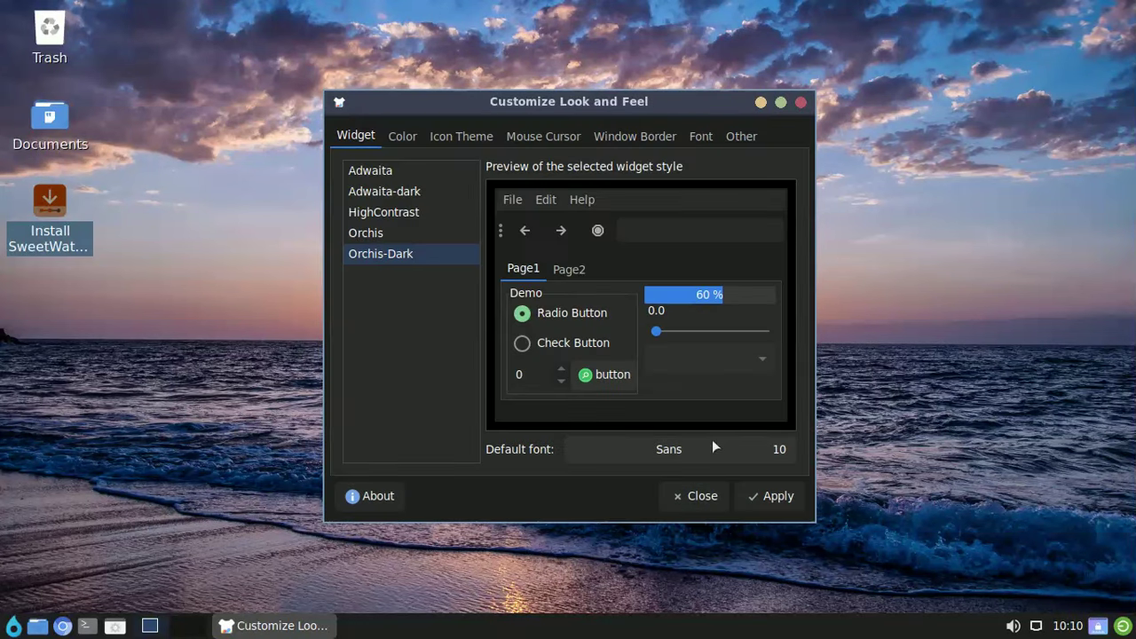
{"action": "left_click", "coordinate": [700, 496]}
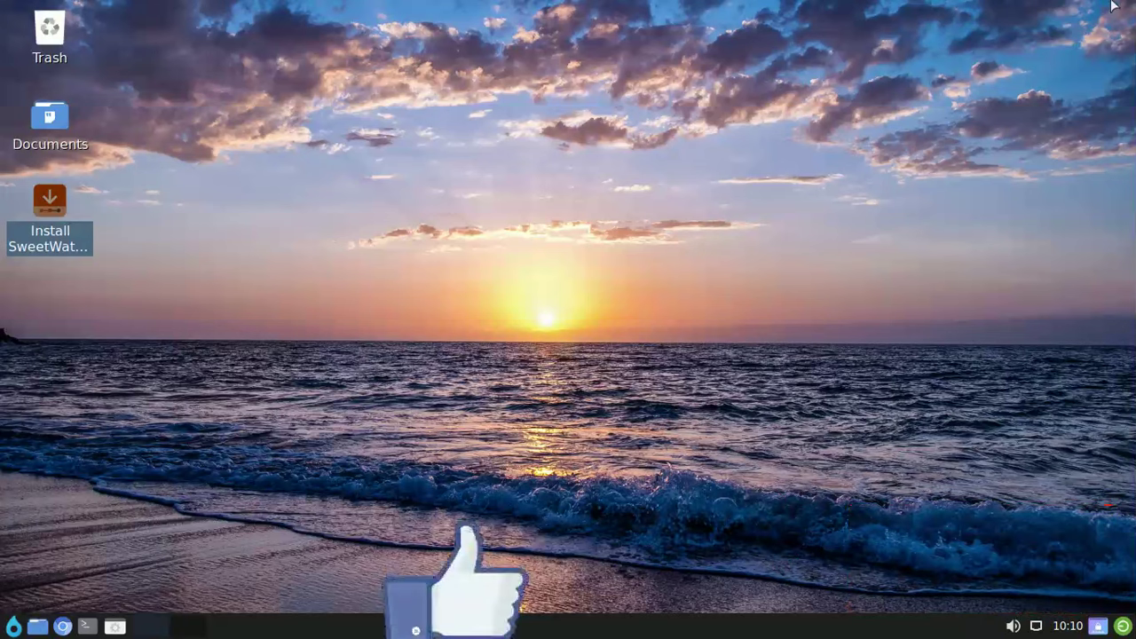
Take the omegalinux-2 virtual machine out of full screen.
{"action": "mouse_move", "coordinate": [963, 8]}
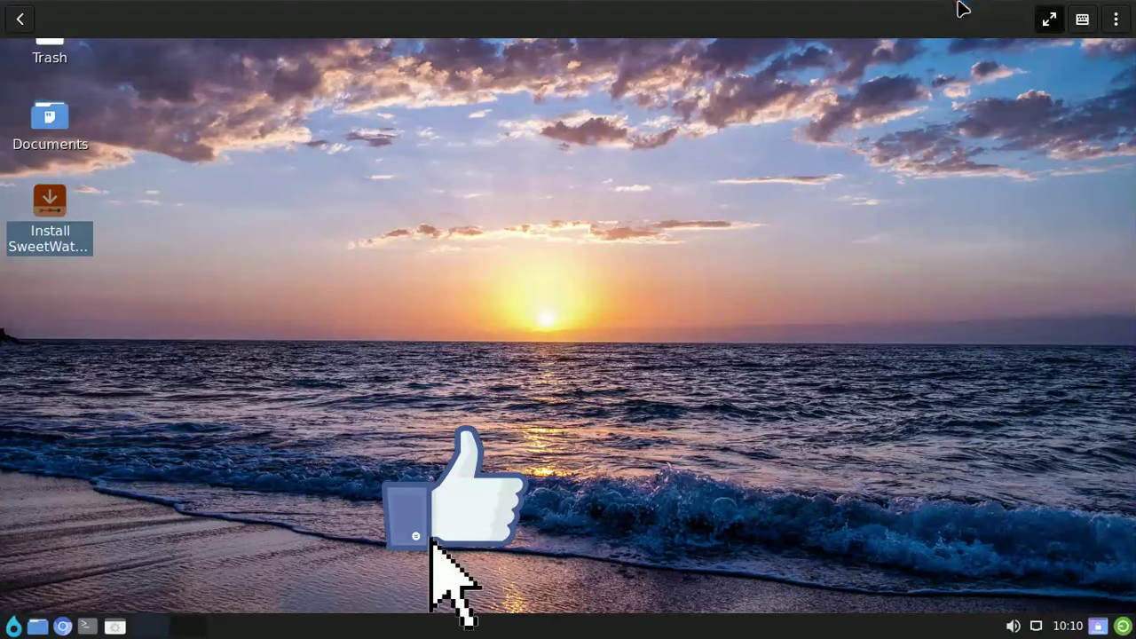
{"action": "left_click", "coordinate": [1049, 20]}
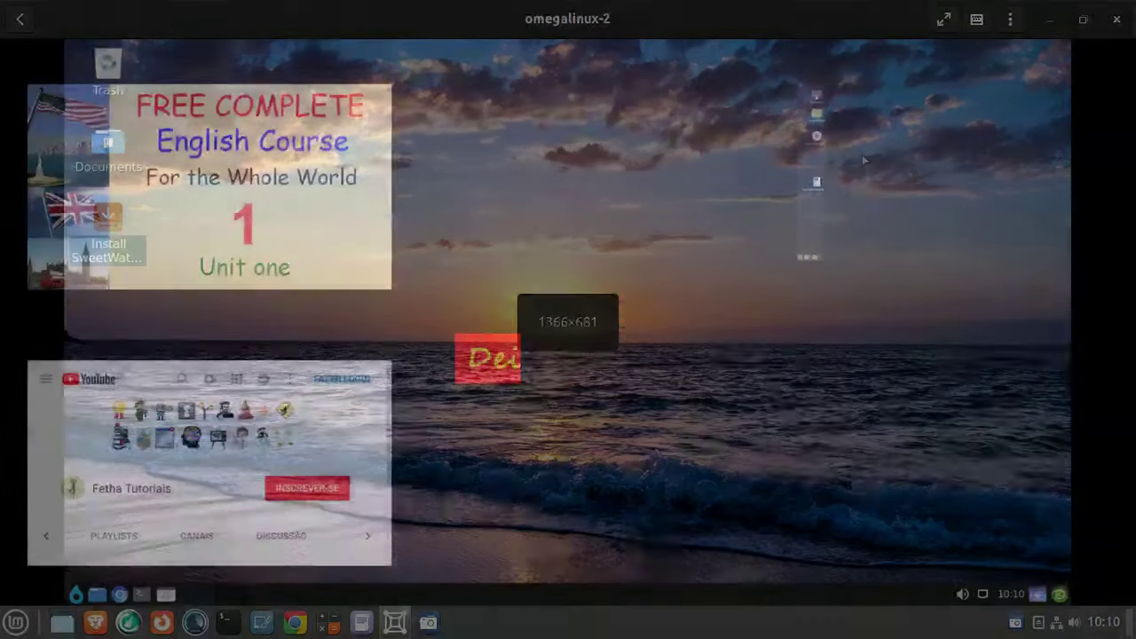